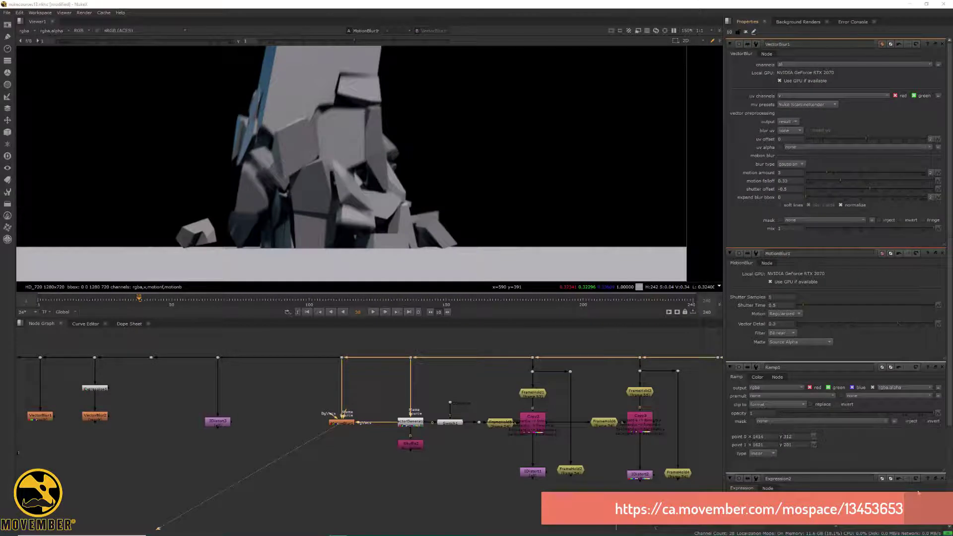
# Inspect the VectorBlur1 result on the crumbling blocks, and display the MotionBlur1 output for comparison
pyautogui.moveTo(84, 362); pyautogui.dragTo(247, 368, button='middle')
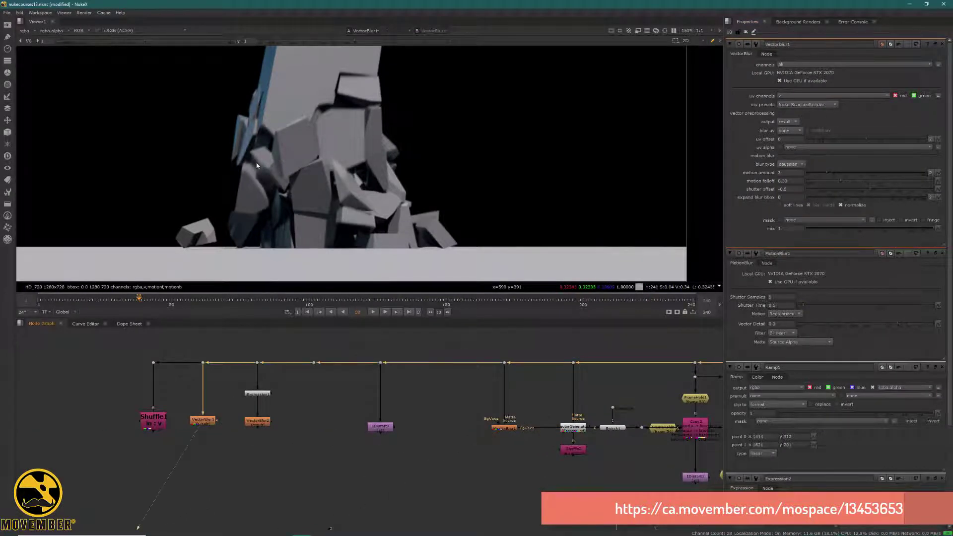
pyautogui.moveTo(329, 72); pyautogui.dragTo(313, 158, button='middle')
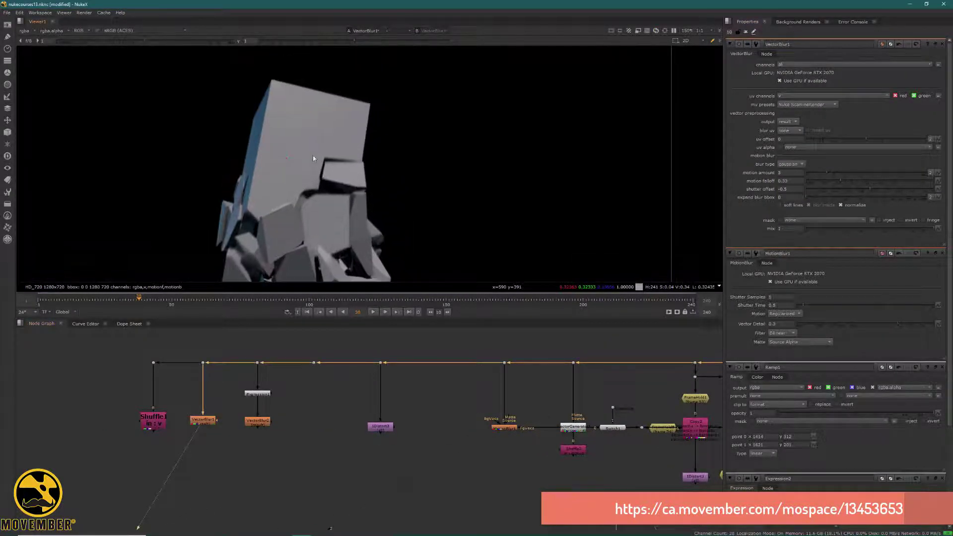
pyautogui.scroll(3, 317, 164)
pyautogui.scroll(-1, 321, 191)
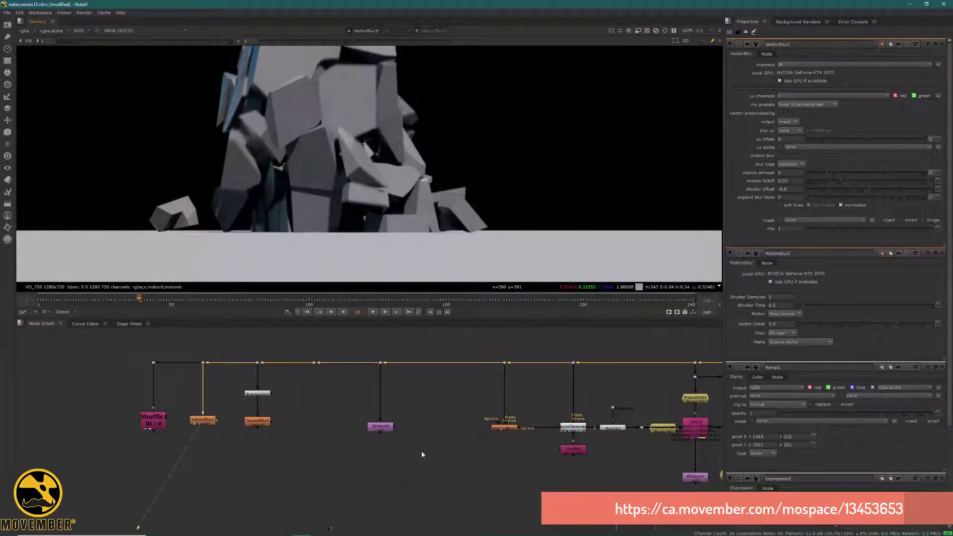
pyautogui.moveTo(422, 455); pyautogui.dragTo(317, 440, button='middle')
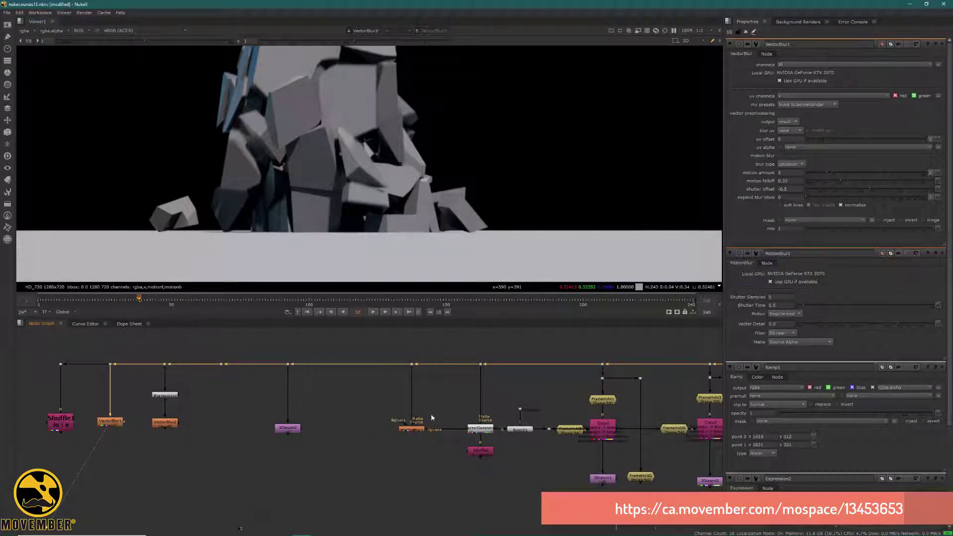
pyautogui.click(411, 430)
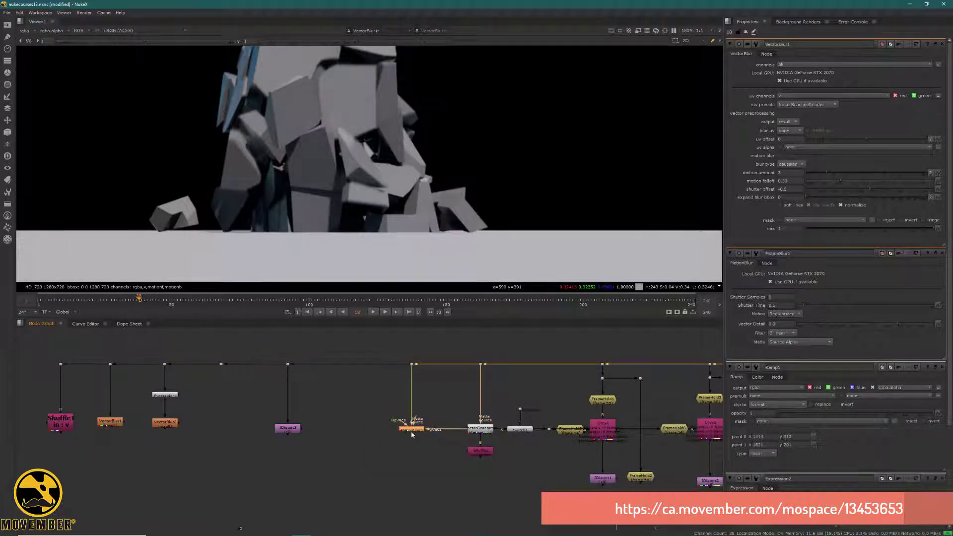
pyautogui.press('1')
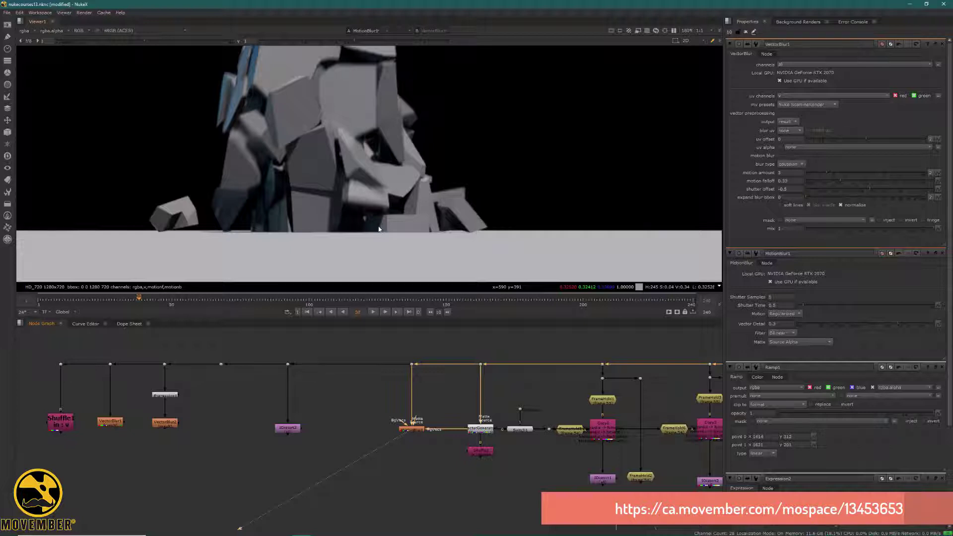
# Display the FrameHold2 node's frame 54 in the viewer with the whole rubble pile in view
pyautogui.click(641, 476)
pyautogui.press('1')
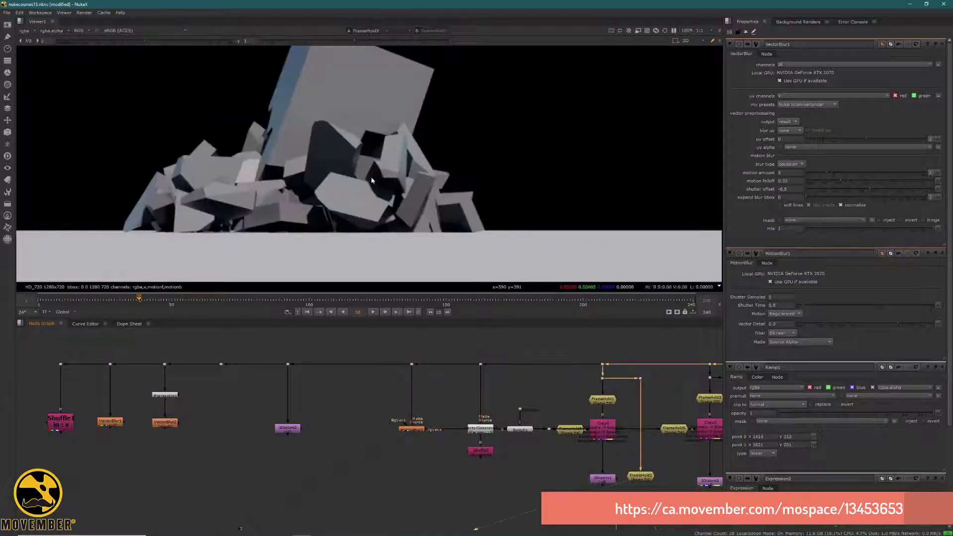
pyautogui.scroll(-3, 402, 183)
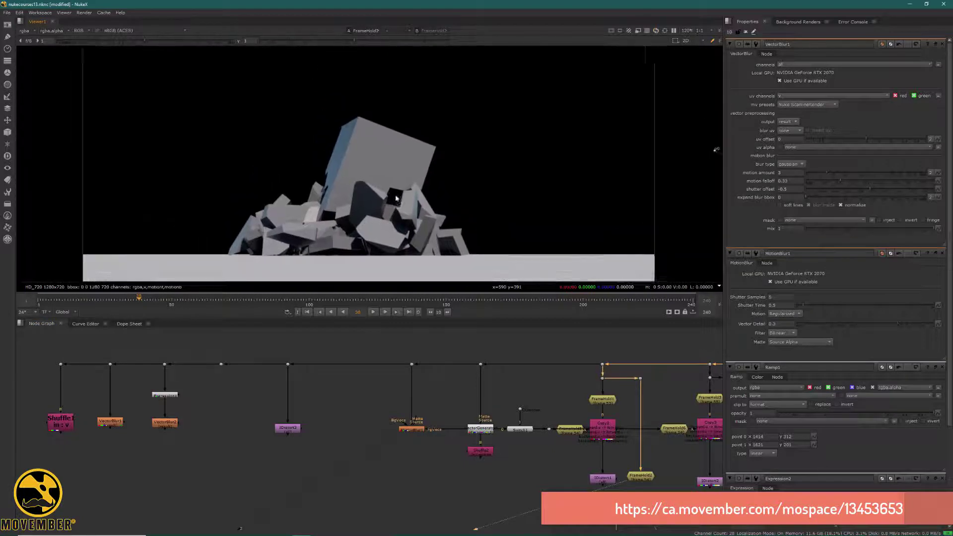
pyautogui.scroll(1, 377, 185)
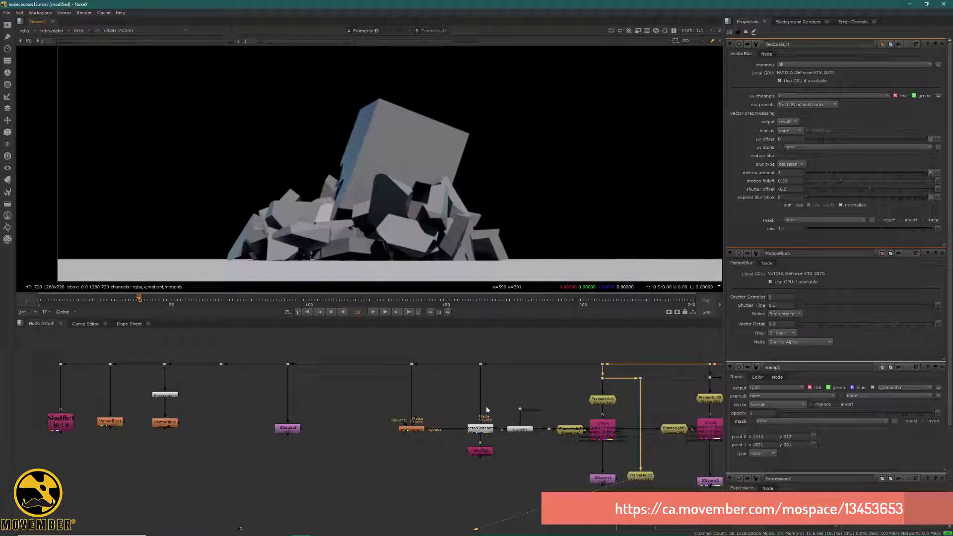
# Display the output of the Shuffle2 node below VectorGenerator to inspect its motion vectors
pyautogui.moveTo(530, 400); pyautogui.dragTo(318, 365, button='middle')
pyautogui.scroll(2, 409, 389)
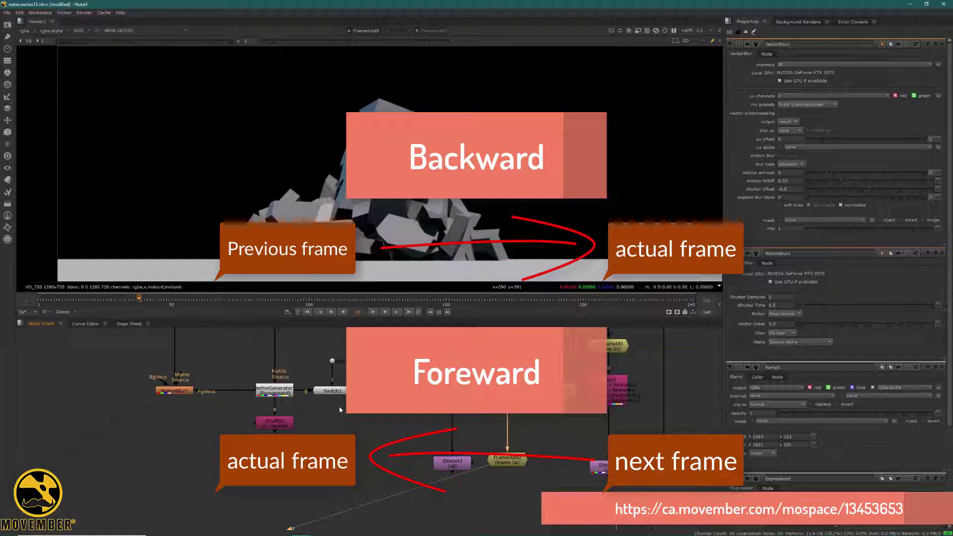
pyautogui.click(274, 423)
pyautogui.press('1')
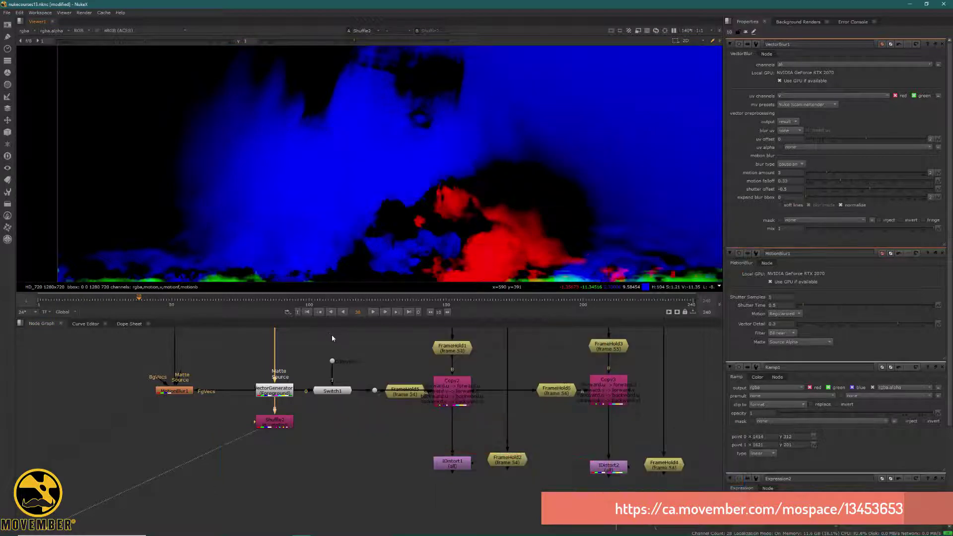
pyautogui.scroll(-5, 368, 179)
pyautogui.scroll(3, 362, 190)
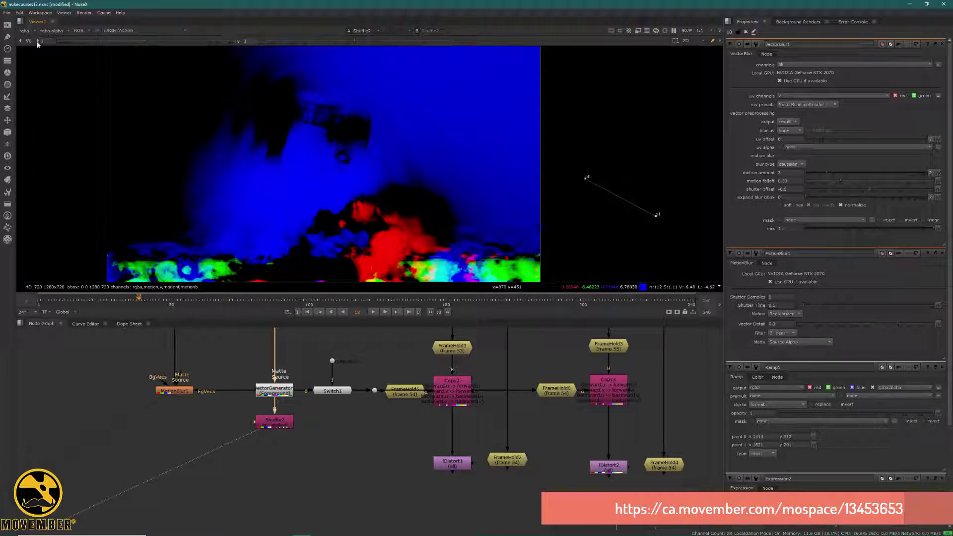
# View the forward, backward and motion layers of Shuffle2 one after another
pyautogui.click(25, 30)
pyautogui.click(52, 79)
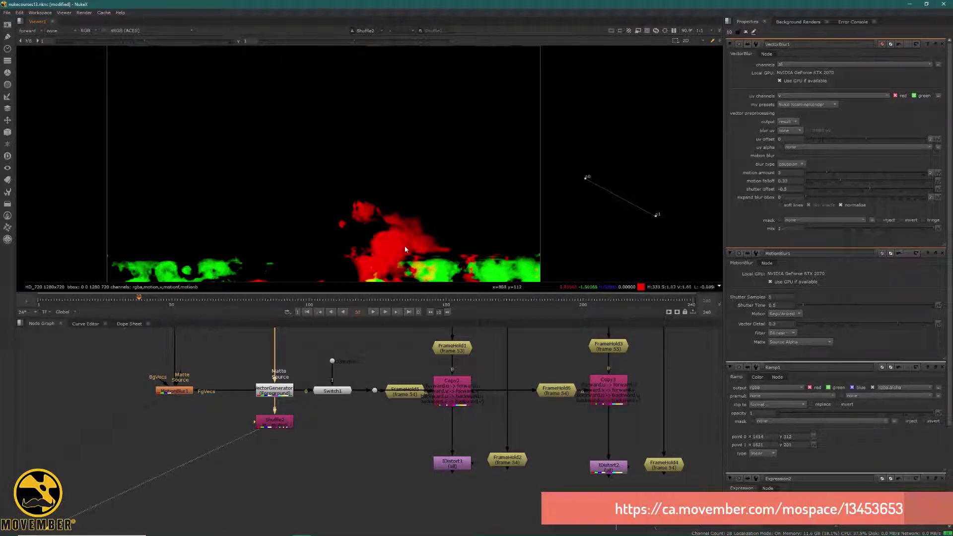
pyautogui.click(28, 31)
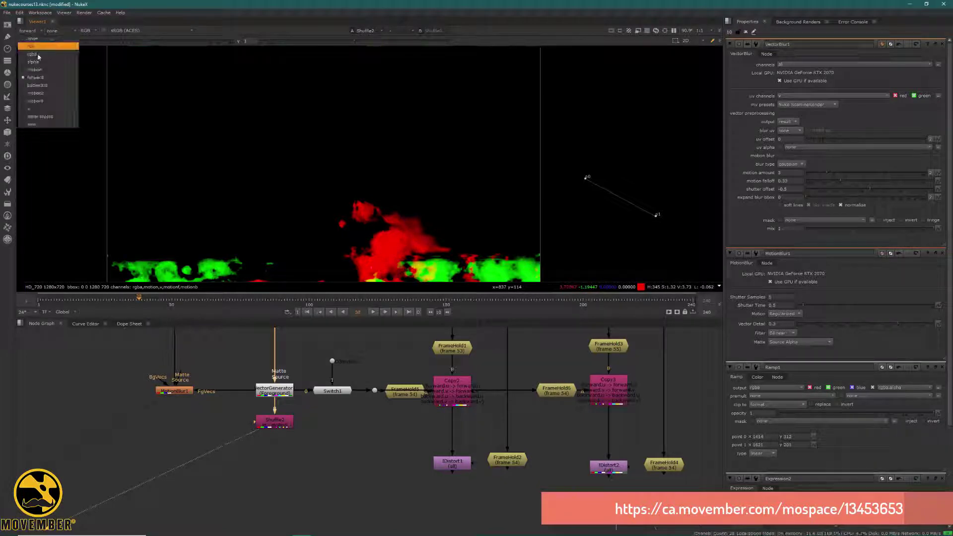
pyautogui.click(37, 85)
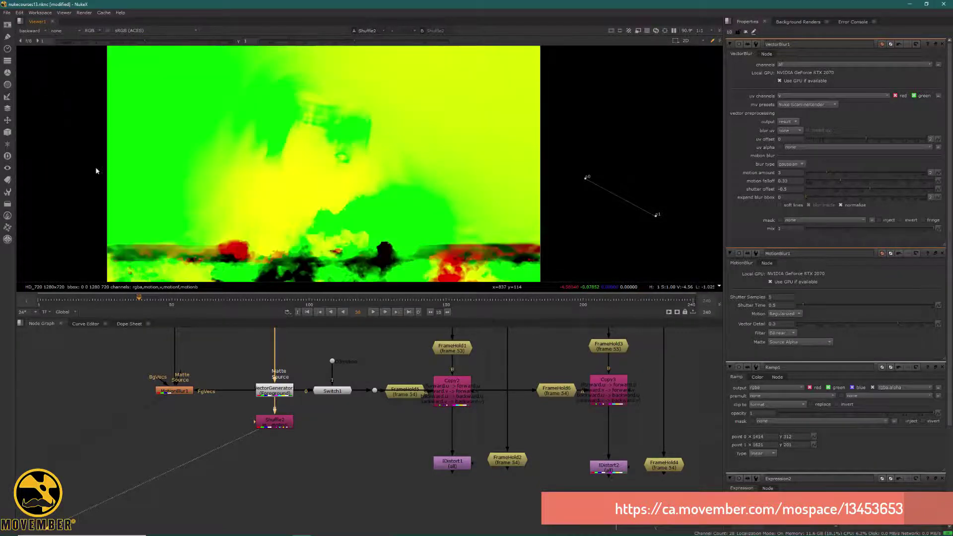
pyautogui.click(37, 32)
pyautogui.click(34, 70)
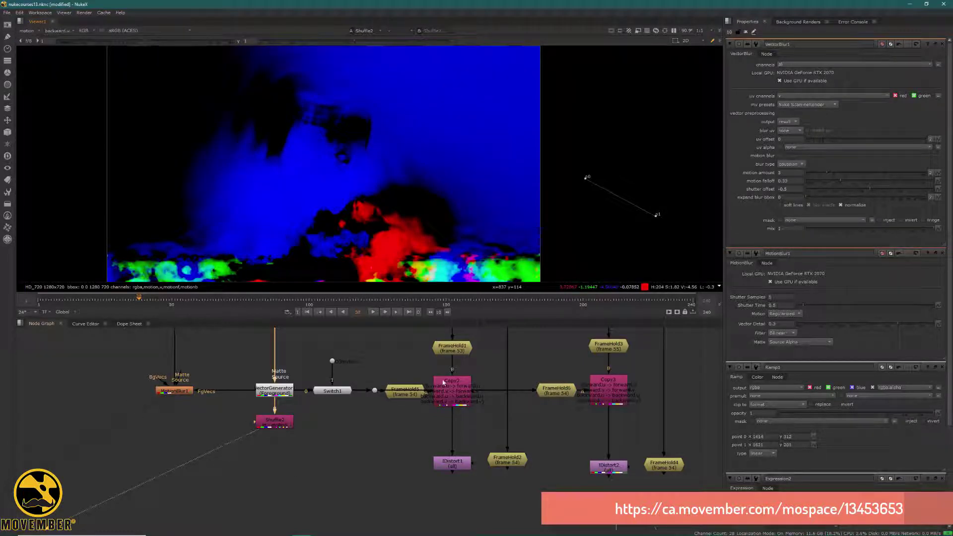
# Display FrameHold2 in the viewer and switch the viewed layer back to rgba
pyautogui.moveTo(383, 369); pyautogui.dragTo(320, 423, button='middle')
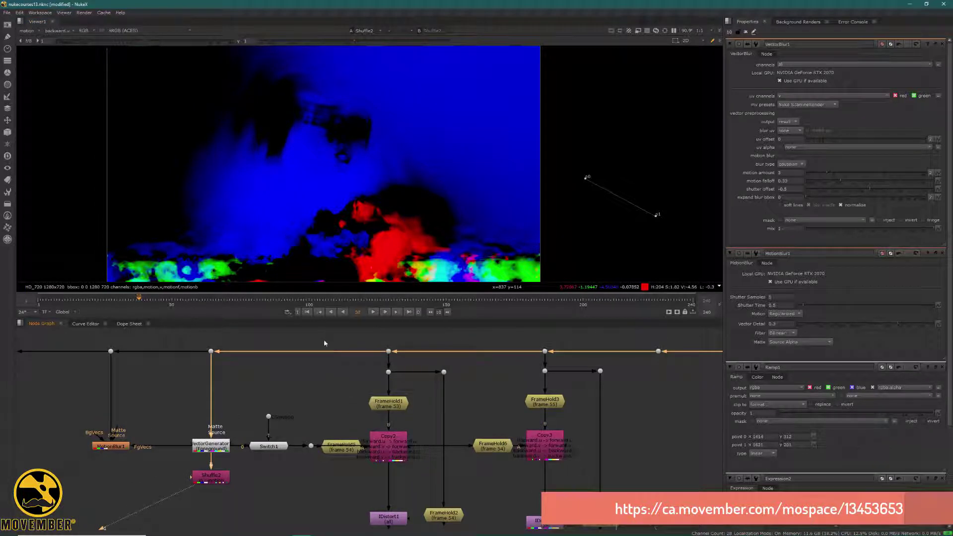
pyautogui.moveTo(436, 420); pyautogui.dragTo(428, 355, button='middle')
pyautogui.click(450, 456)
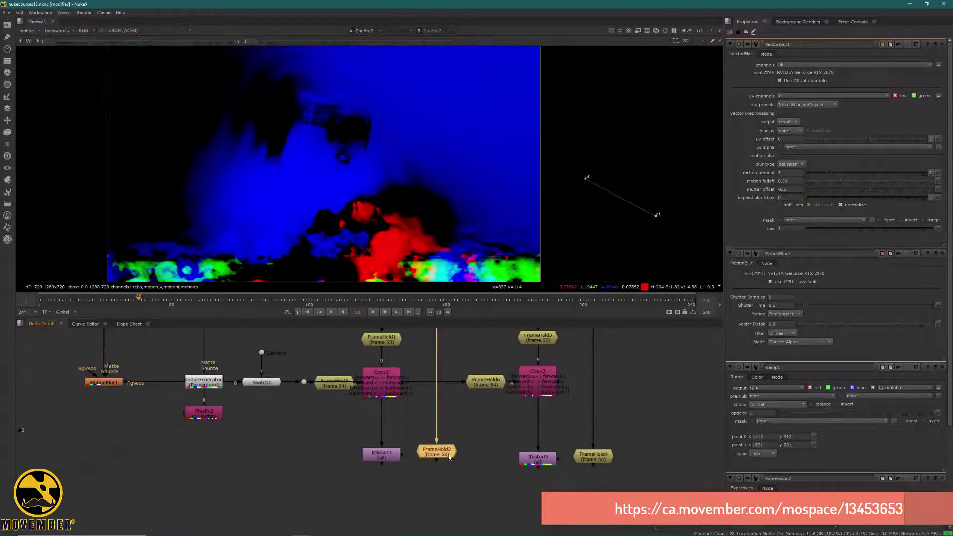
pyautogui.press('1')
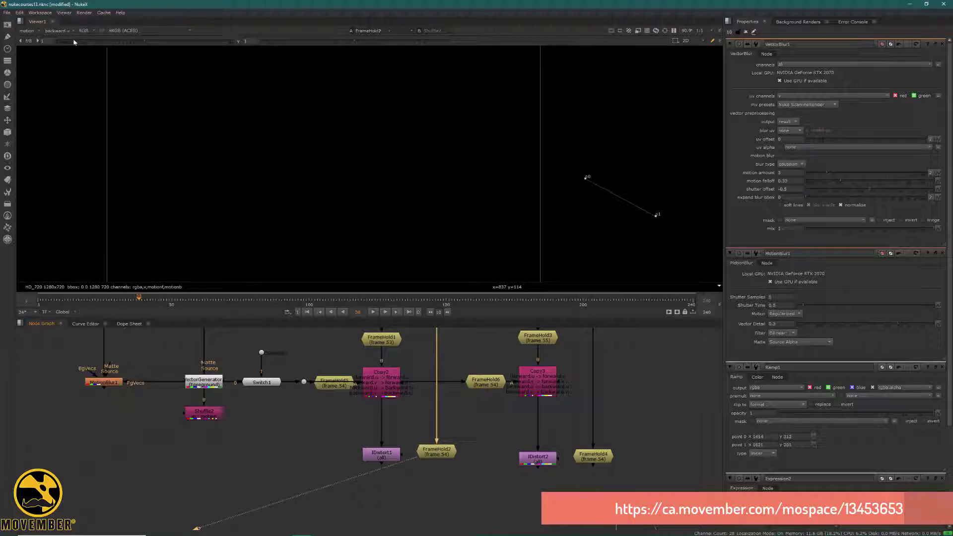
pyautogui.click(27, 30)
pyautogui.click(30, 46)
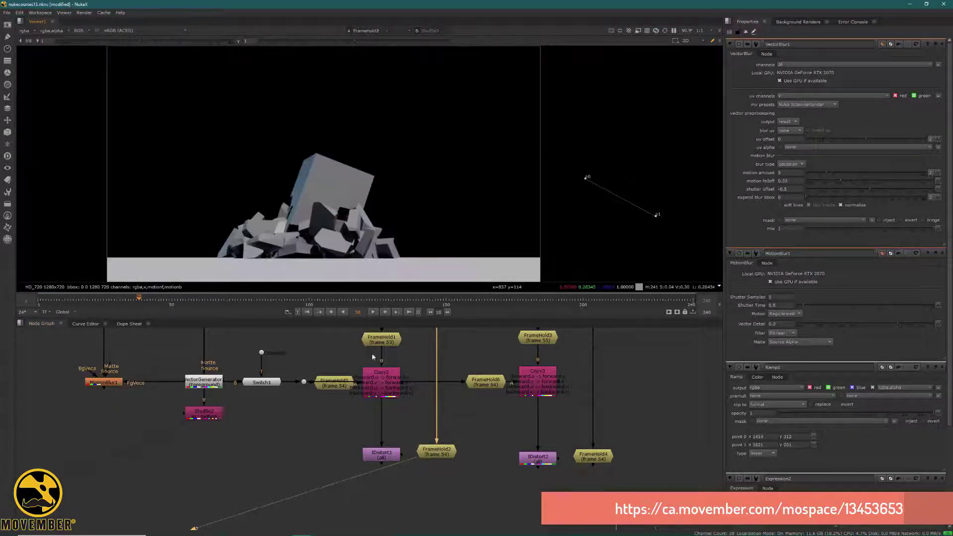
# Load FrameHold1 into the viewer and flip back and forth between it and FrameHold2 to compare frames 53 and 54
pyautogui.moveTo(394, 351); pyautogui.dragTo(393, 398, button='middle')
pyautogui.click(392, 389)
pyautogui.press('1')
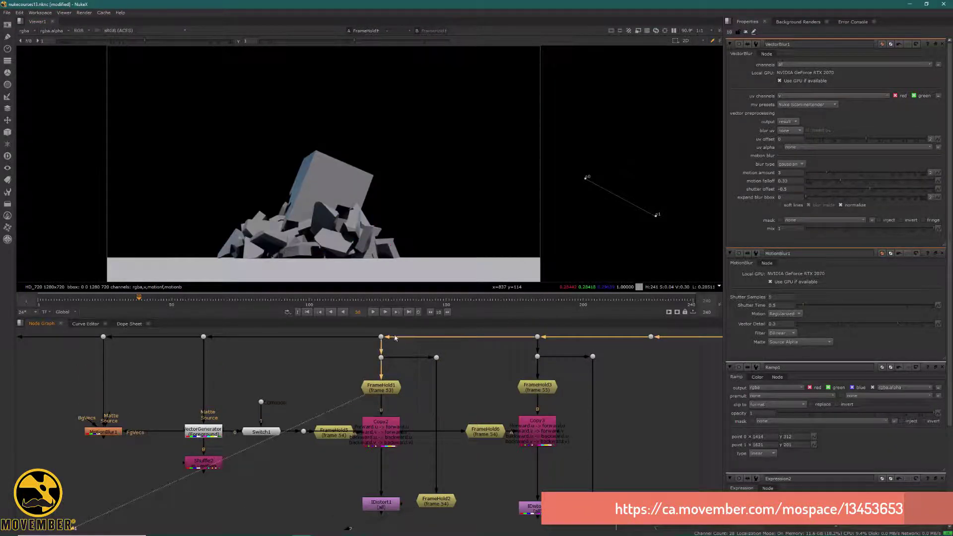
pyautogui.press('2')
pyautogui.press('1')
pyautogui.press('2')
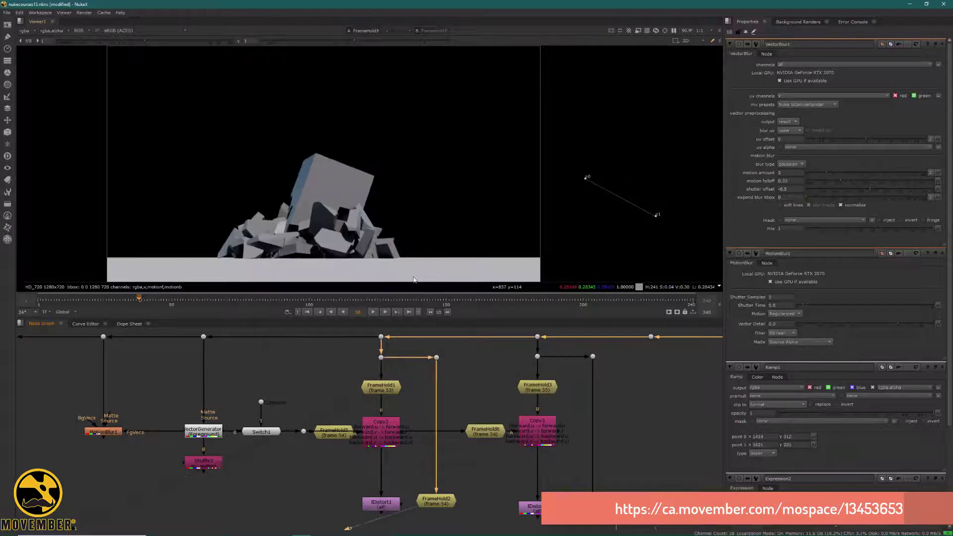
pyautogui.press('1')
pyautogui.press('2')
pyautogui.press('1')
pyautogui.press('2')
# Open the settings of Copy2 and IDistort1, and display the IDistort1 output in the viewer
pyautogui.moveTo(381, 427); pyautogui.dragTo(355, 375, button='middle')
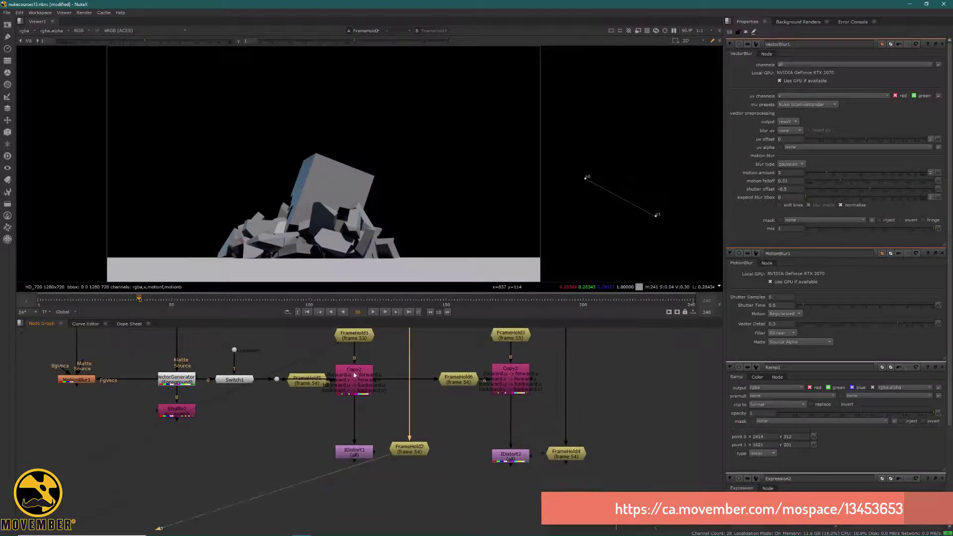
pyautogui.doubleClick(355, 375)
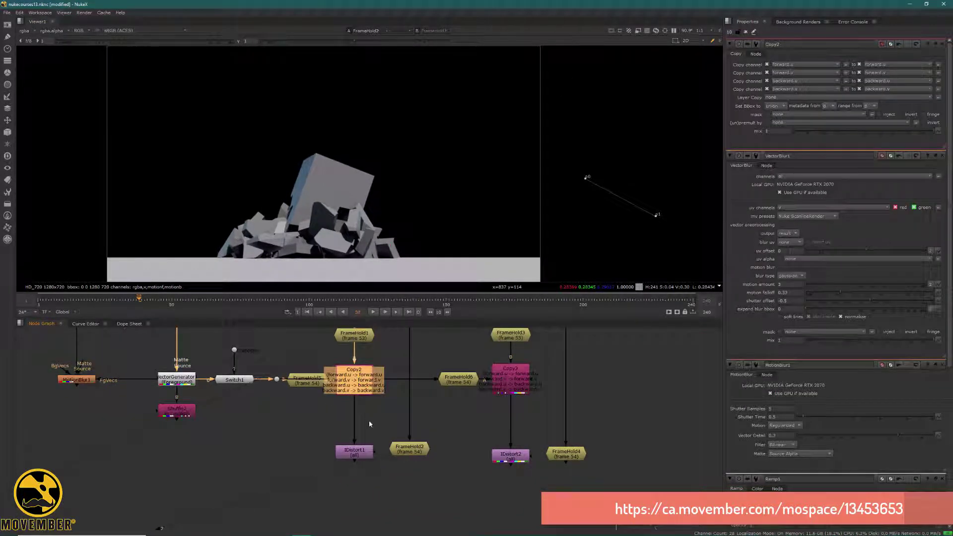
pyautogui.doubleClick(351, 453)
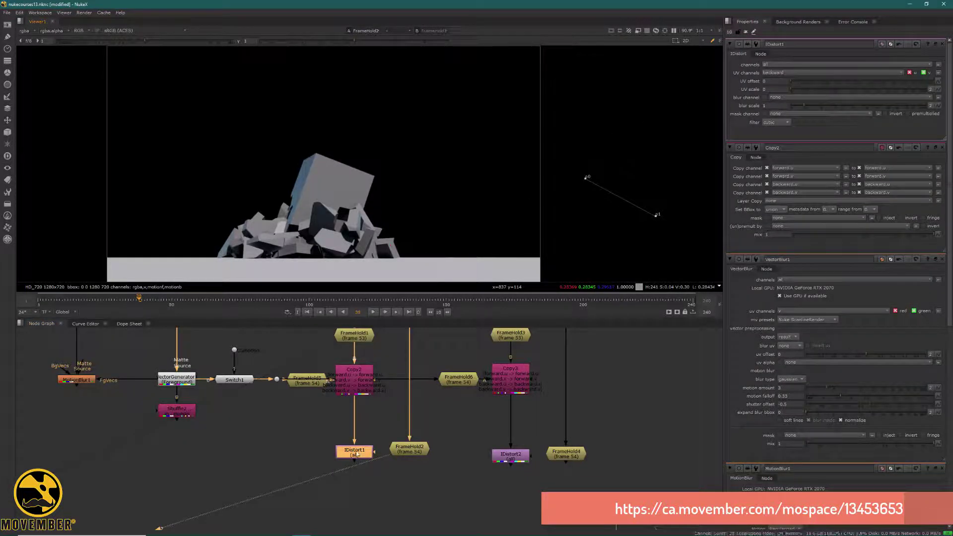
pyautogui.press('1')
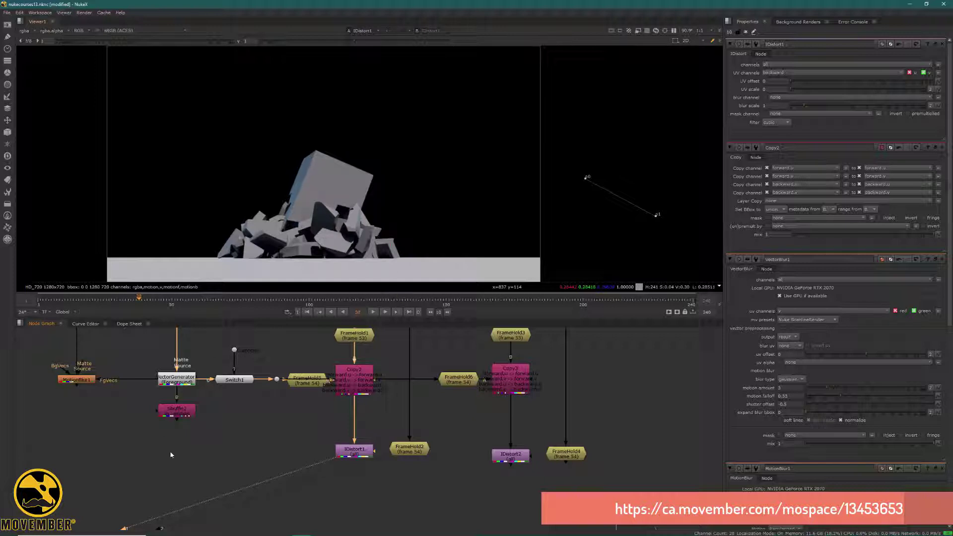
# Set the UV scale of IDistort1 to 1
pyautogui.click(367, 454)
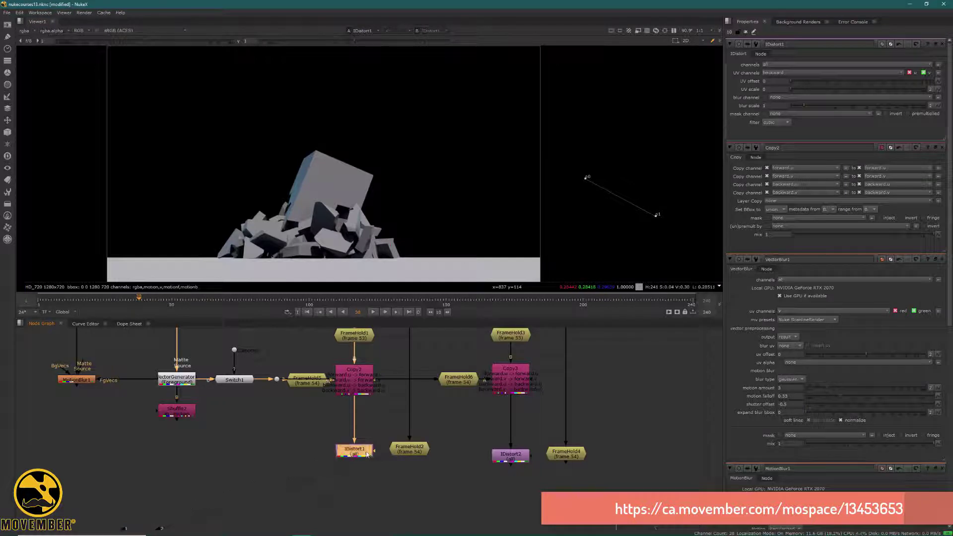
pyautogui.click(770, 90)
pyautogui.press('BackSpace')
pyautogui.write('1')
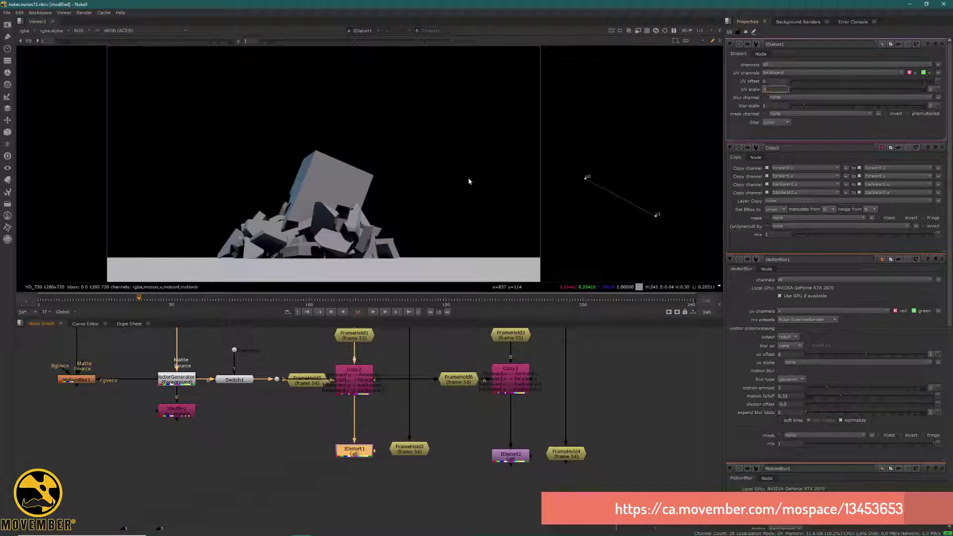
pyautogui.press('Return')
pyautogui.scroll(3, 352, 210)
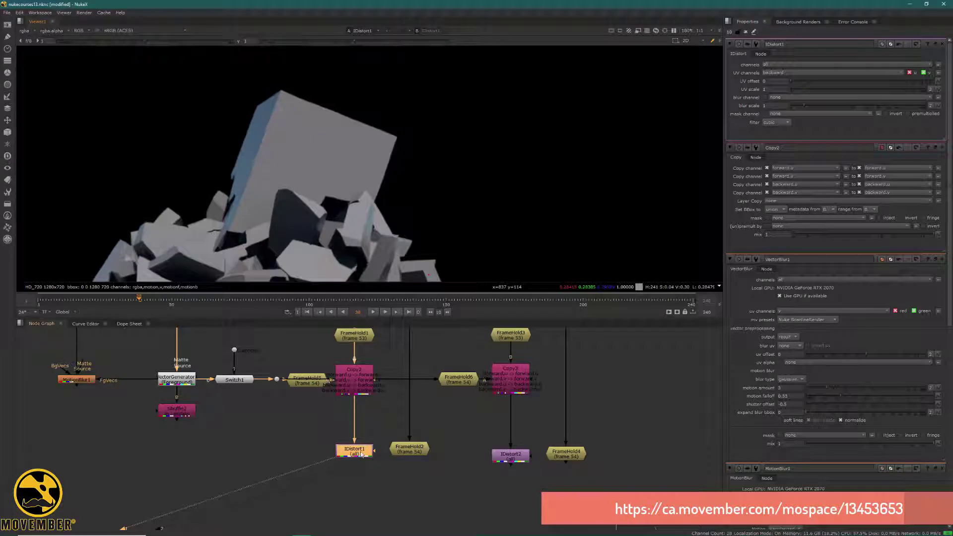
# Disable and re-enable IDistort1 repeatedly to compare the image with and without the backward-vector distortion
pyautogui.press('d')
pyautogui.press('d')
pyautogui.press('d')
pyautogui.press('d')
pyautogui.press('d')
pyautogui.press('d')
pyautogui.press('d')
pyautogui.press('d')
pyautogui.press('d')
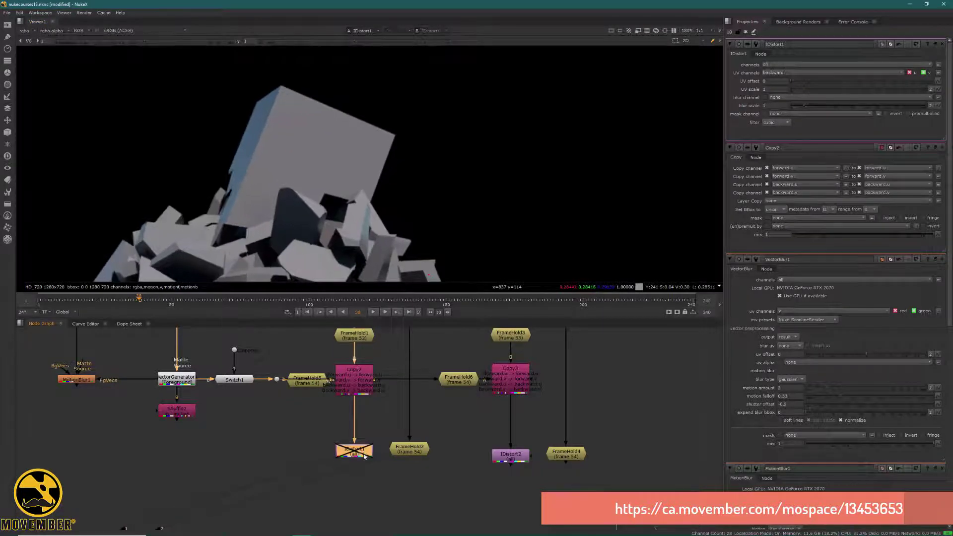
pyautogui.press('d')
pyautogui.press('d')
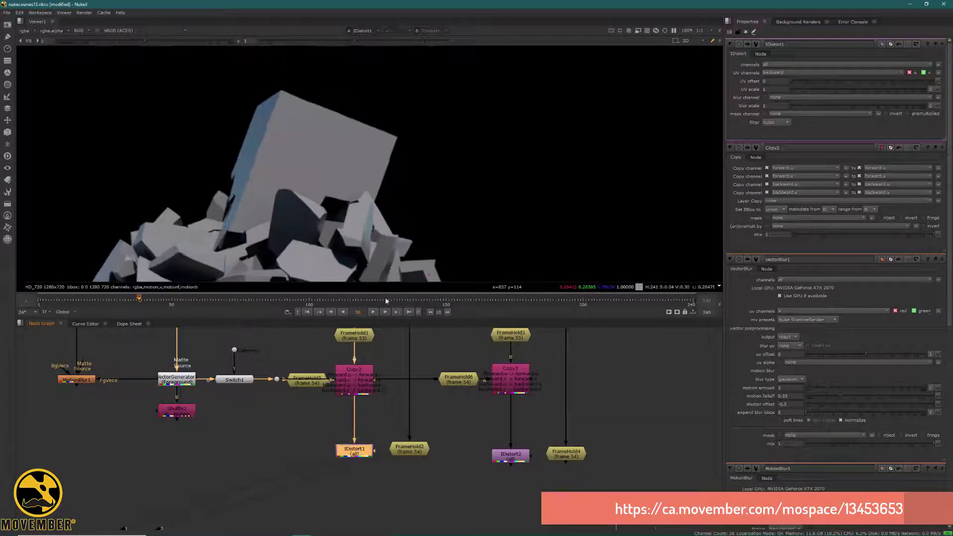
pyautogui.moveTo(355, 453); pyautogui.dragTo(355, 453)
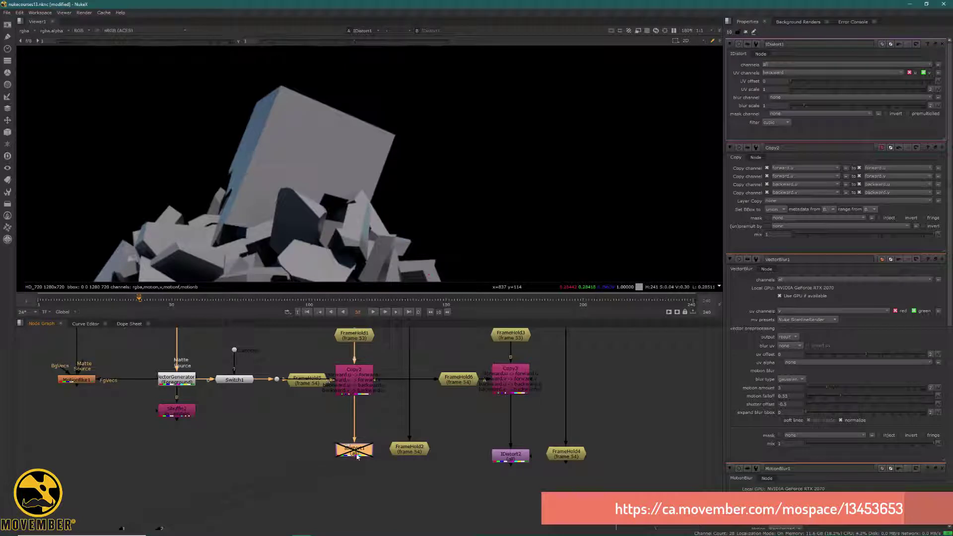
pyautogui.press('d')
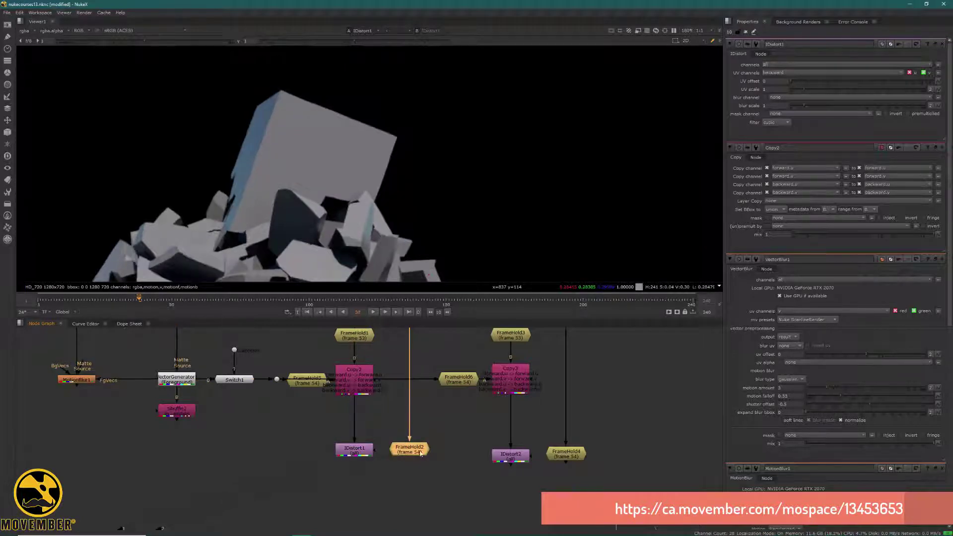
# Compare the FrameHold2 reference frame with the distorted IDistort1 result in the viewer
pyautogui.click(422, 457)
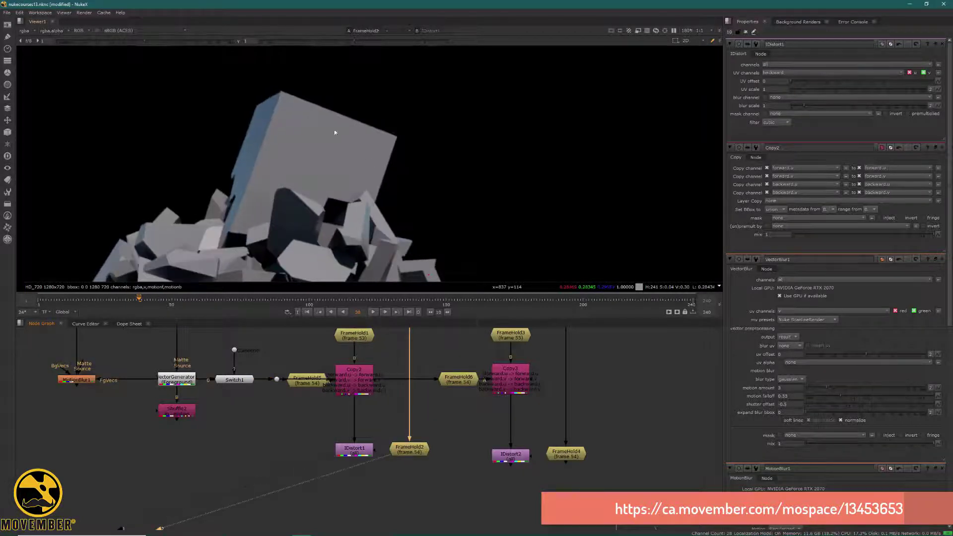
pyautogui.press('1')
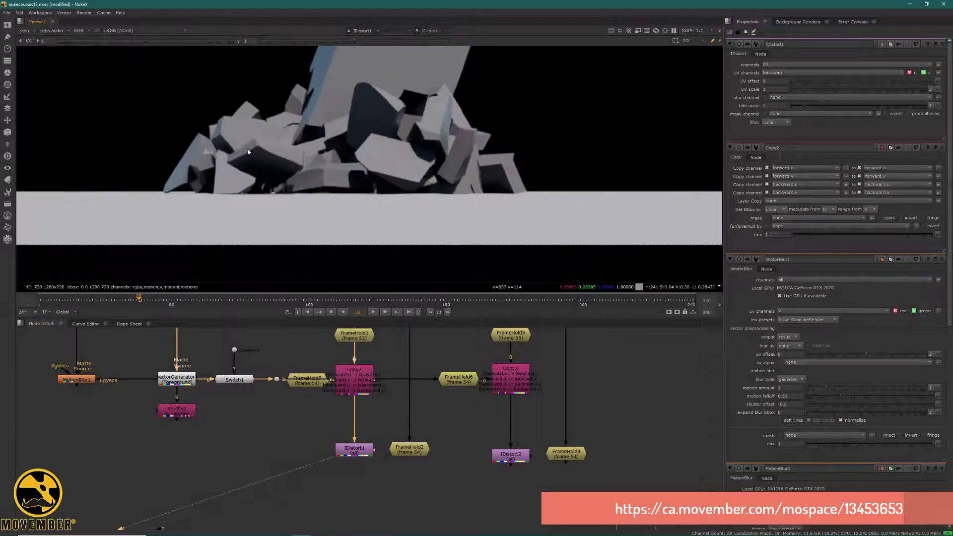
# Alternate the viewer between IDistort1 and FrameHold2 to check the backward-vector warp against the held frame 54
pyautogui.press('2')
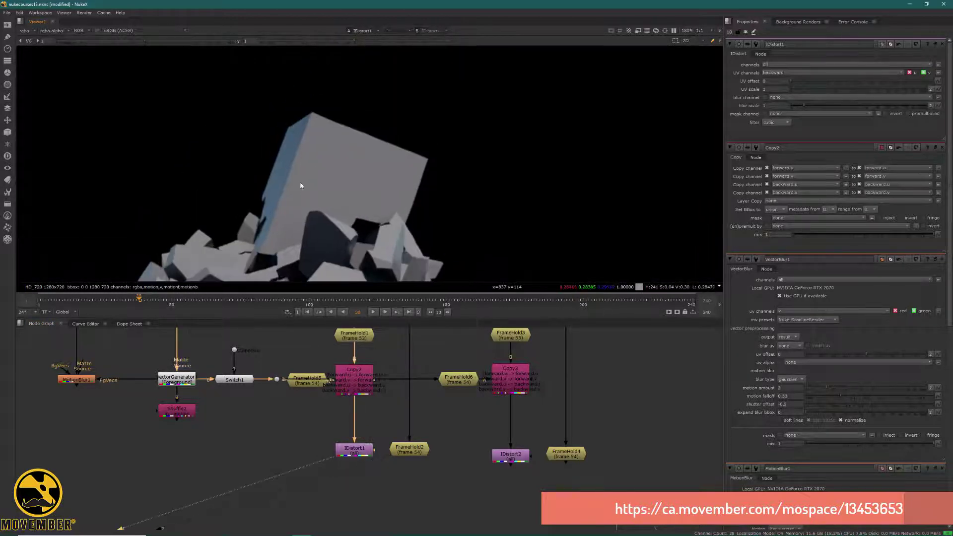
pyautogui.press('1')
pyautogui.press('1')
pyautogui.press('2')
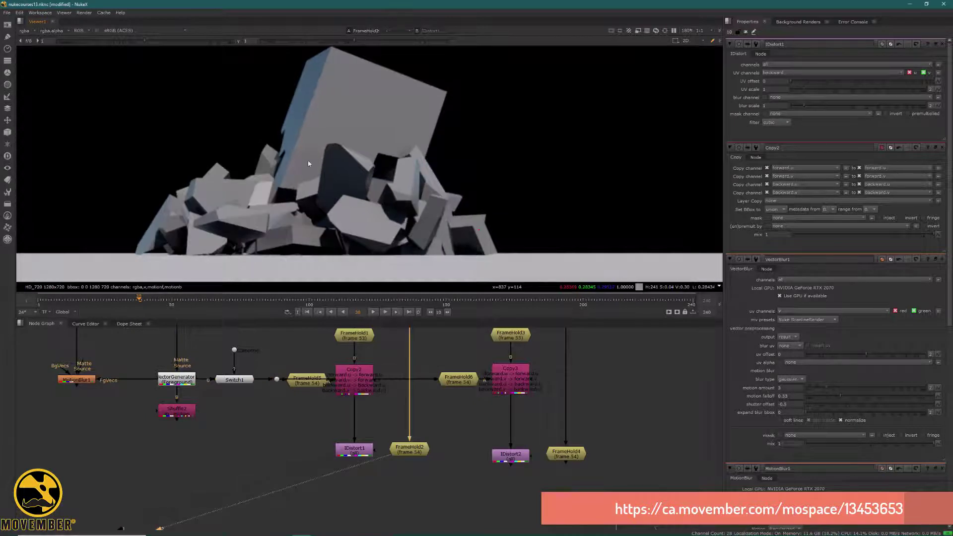
pyautogui.press('1')
pyautogui.press('2')
pyautogui.press('1')
pyautogui.press('2')
pyautogui.press('1')
pyautogui.press('2')
pyautogui.press('1')
# Display FrameHold4 and then FrameHold3 in the viewer to examine held frames 54 and 55
pyautogui.moveTo(435, 390); pyautogui.dragTo(400, 423, button='middle')
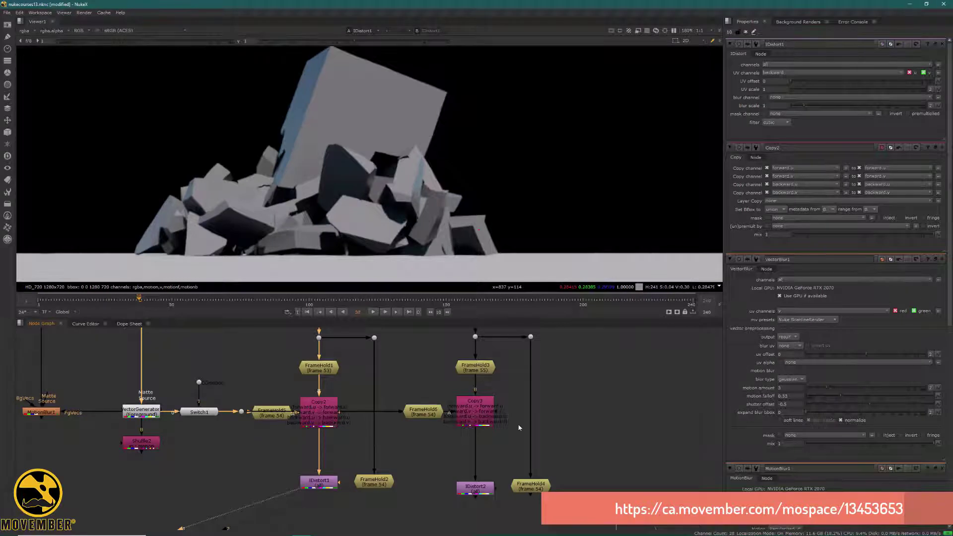
pyautogui.click(545, 490)
pyautogui.press('1')
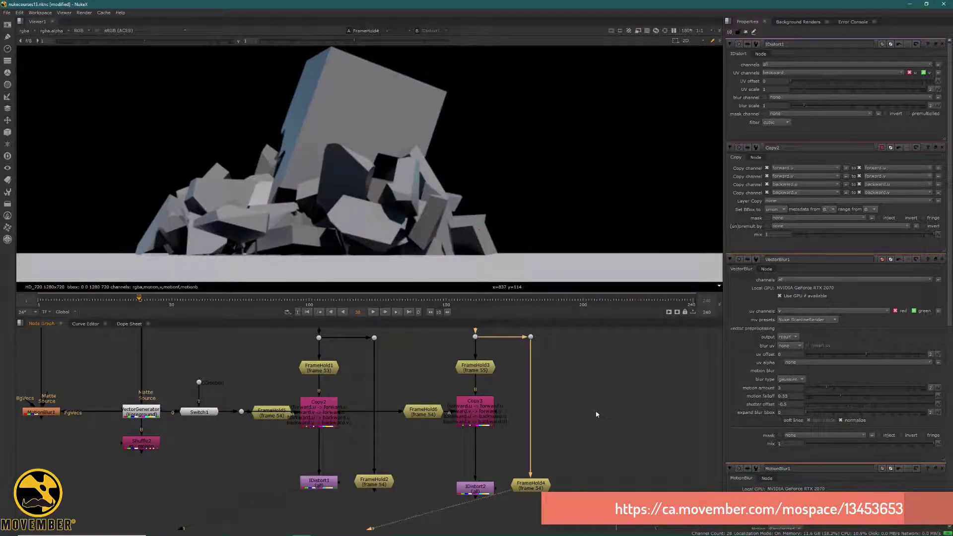
pyautogui.click(475, 368)
pyautogui.press('1')
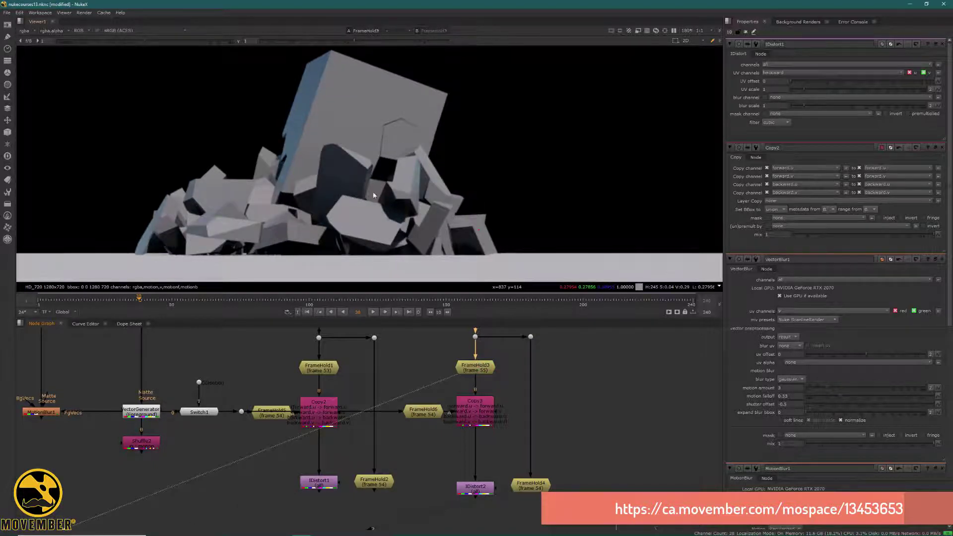
# Open the IDistort2 settings, set its UV scale to 0 and display its output in the viewer
pyautogui.doubleClick(478, 489)
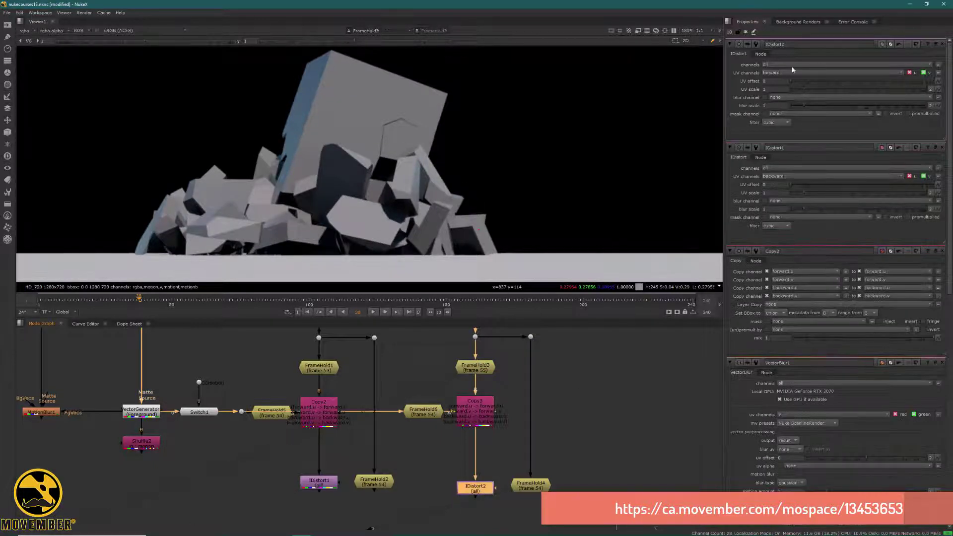
pyautogui.moveTo(772, 90); pyautogui.dragTo(719, 106)
pyautogui.write('0')
pyautogui.press('Return')
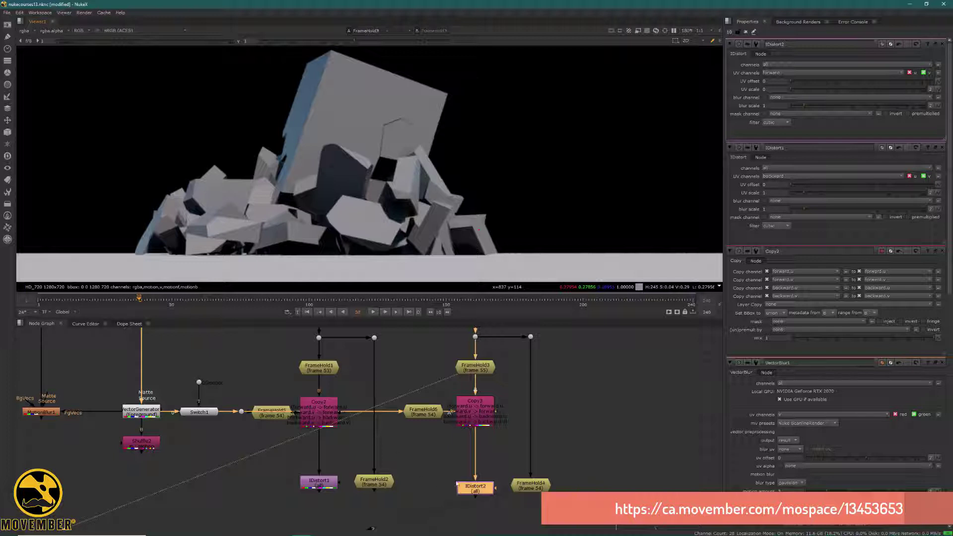
pyautogui.press('1')
pyautogui.click(563, 447)
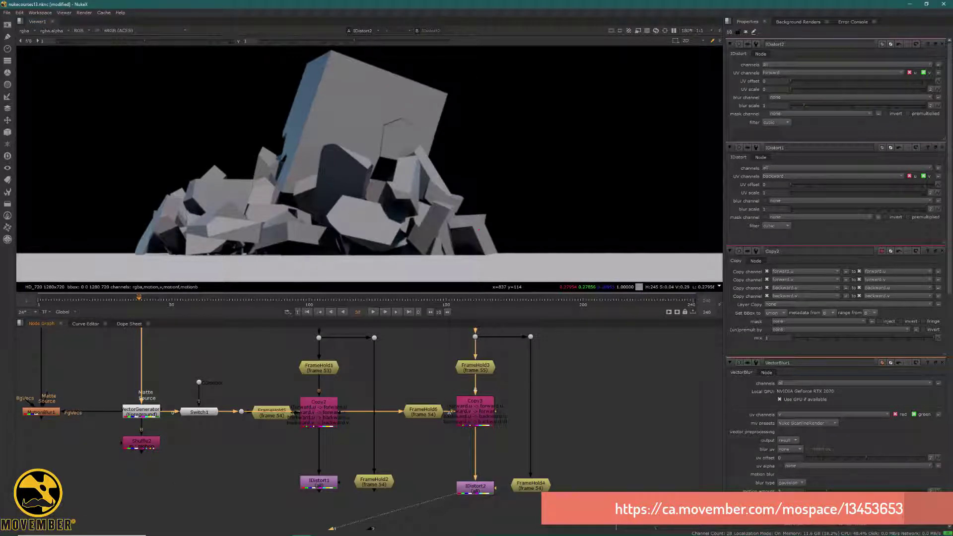
# Set the UV scale of IDistort2 to 1 to apply the forward-vector distortion
pyautogui.moveTo(774, 89); pyautogui.dragTo(711, 102)
pyautogui.write('0')
pyautogui.press('Return')
pyautogui.moveTo(475, 488); pyautogui.dragTo(463, 481)
pyautogui.click(775, 89)
pyautogui.write('1')
pyautogui.press('Return')
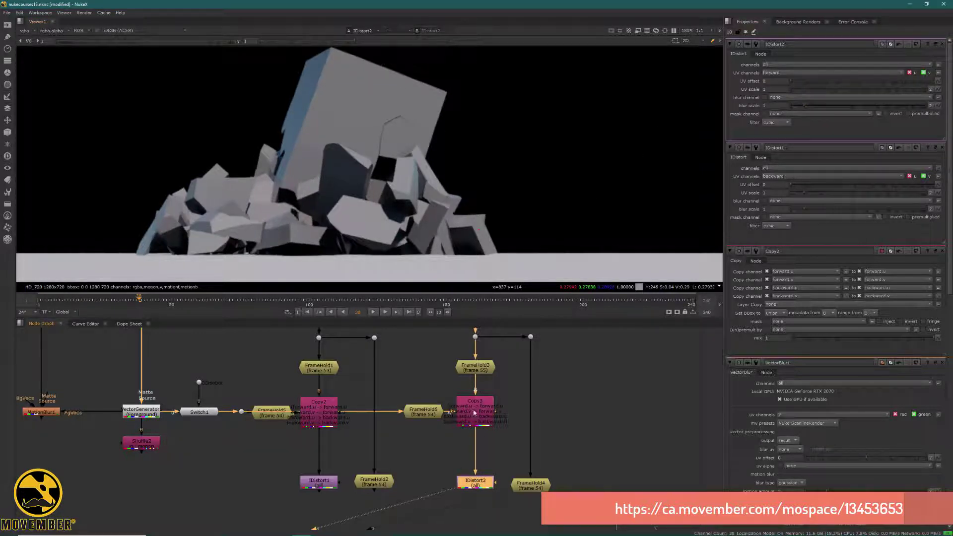
# Display FrameHold4 in the viewer and alternate it with IDistort2 to compare frame 54 with the forward-vector result
pyautogui.moveTo(531, 489); pyautogui.dragTo(532, 486)
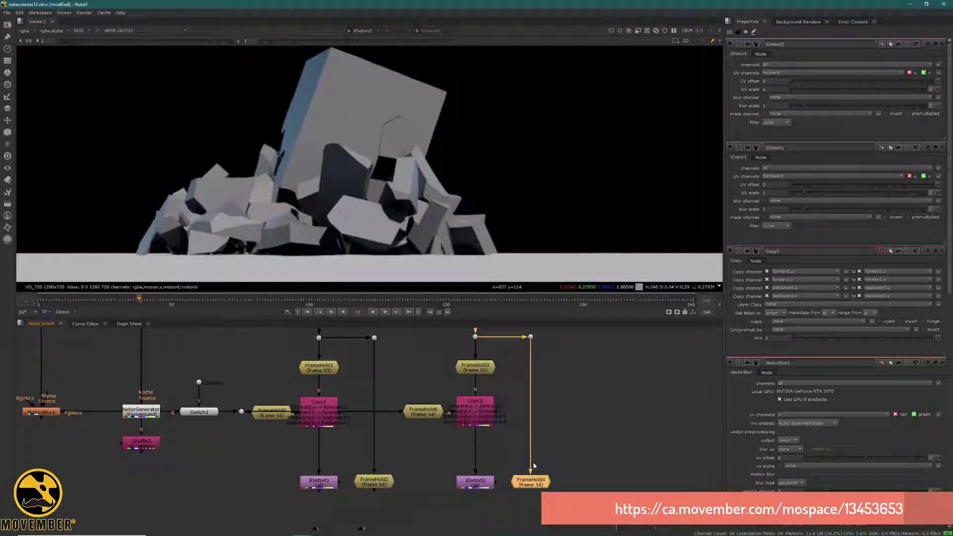
pyautogui.press('1')
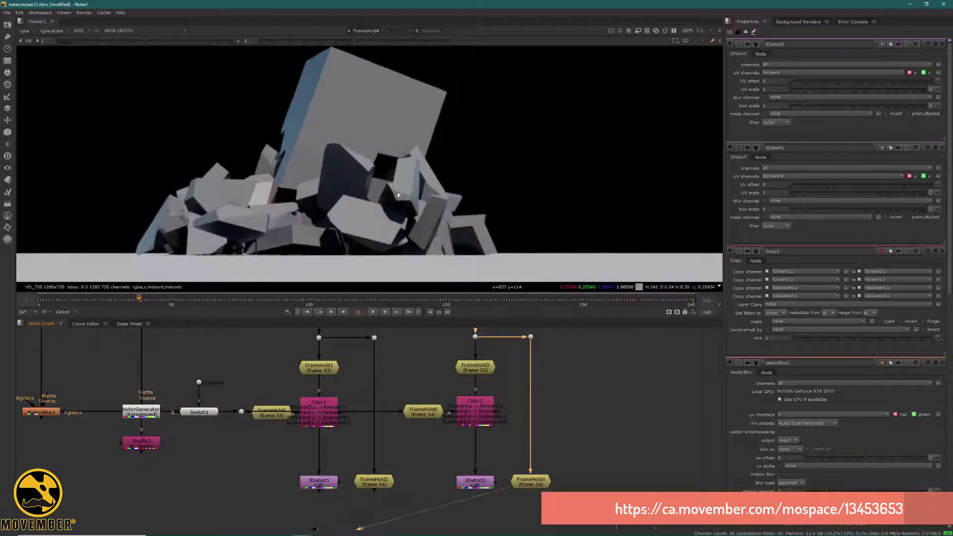
pyautogui.press('1')
pyautogui.press('2')
pyautogui.press('1')
pyautogui.press('2')
pyautogui.press('1')
pyautogui.press('2')
pyautogui.press('1')
pyautogui.press('2')
pyautogui.press('1')
# Try a much lower UV scale on IDistort2 and undo the change
pyautogui.moveTo(800, 91); pyautogui.dragTo(791, 89)
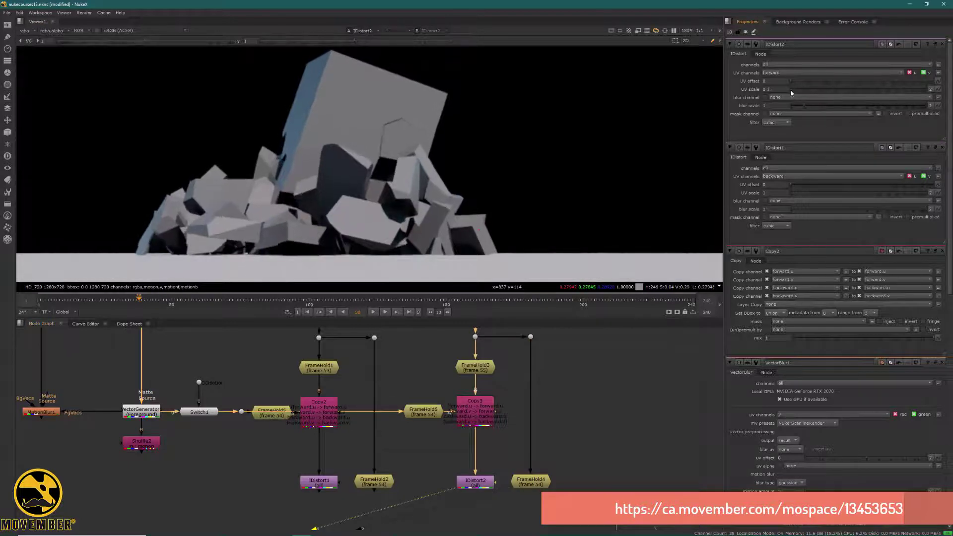
pyautogui.hotkey('ctrl', 'z')
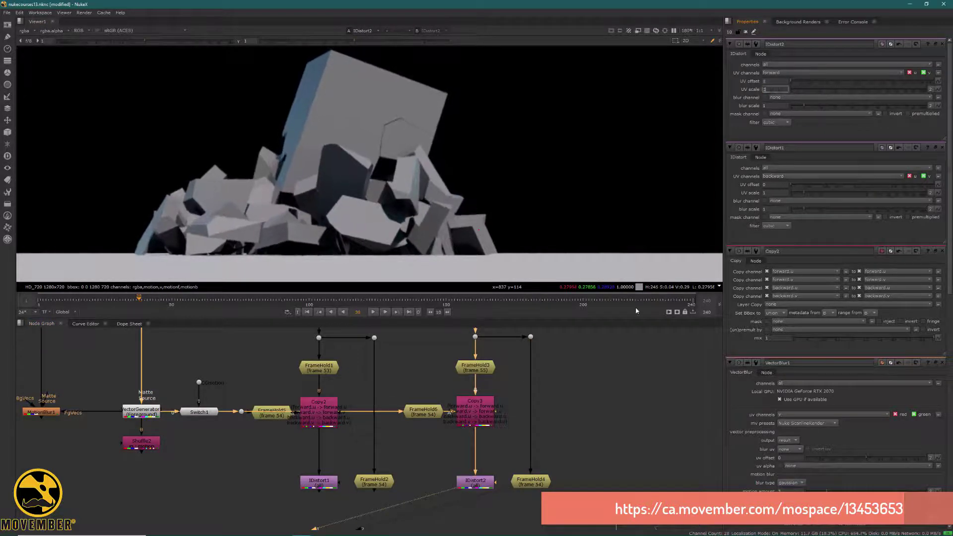
pyautogui.scroll(-3, 397, 160)
pyautogui.moveTo(397, 160); pyautogui.dragTo(390, 220, button='middle')
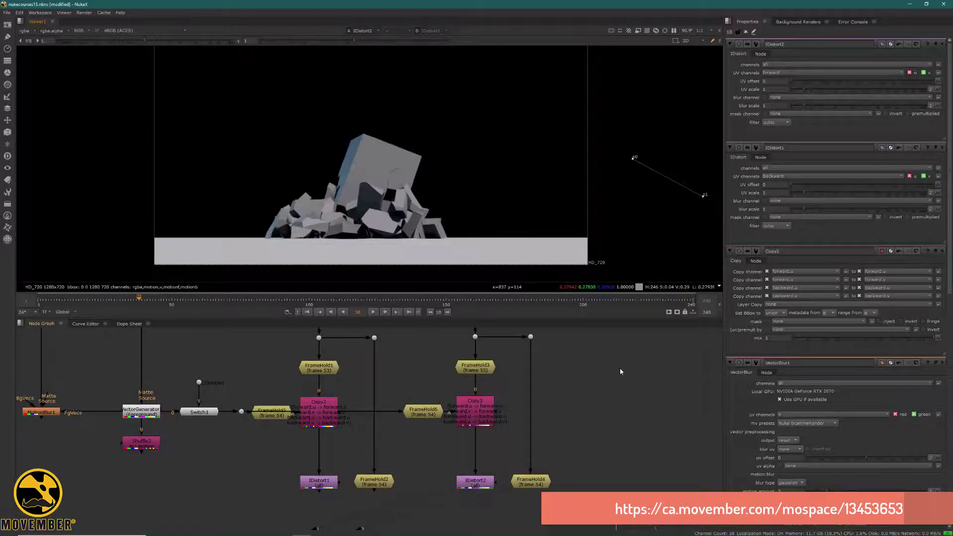
# Open the Kronos1 settings and select the MotionPass dot that feeds the vectors of Kronos3
pyautogui.scroll(-3, 620, 368)
pyautogui.scroll(6, 499, 401)
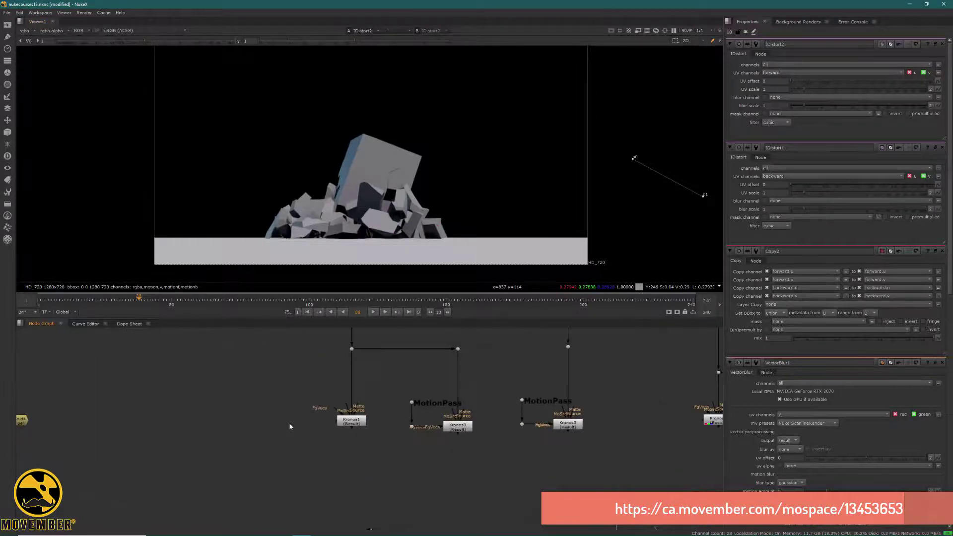
pyautogui.doubleClick(391, 422)
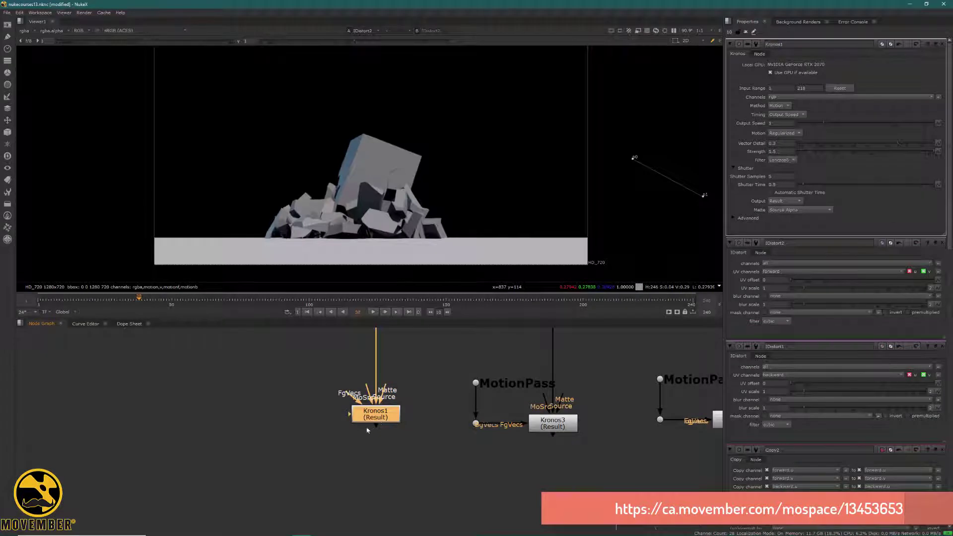
pyautogui.moveTo(378, 420); pyautogui.dragTo(379, 426)
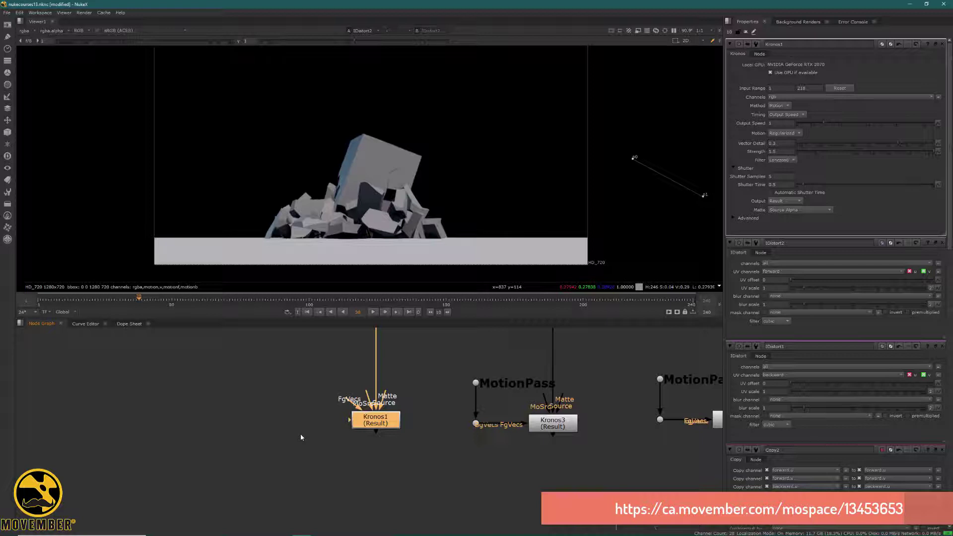
pyautogui.moveTo(386, 426); pyautogui.dragTo(387, 429)
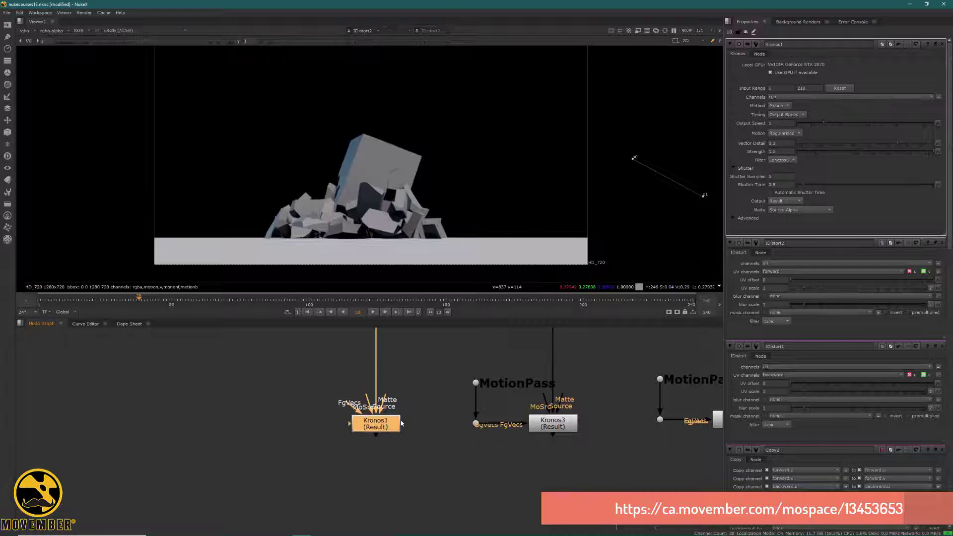
pyautogui.moveTo(465, 400); pyautogui.dragTo(398, 387, button='middle')
pyautogui.moveTo(398, 390); pyautogui.dragTo(440, 354)
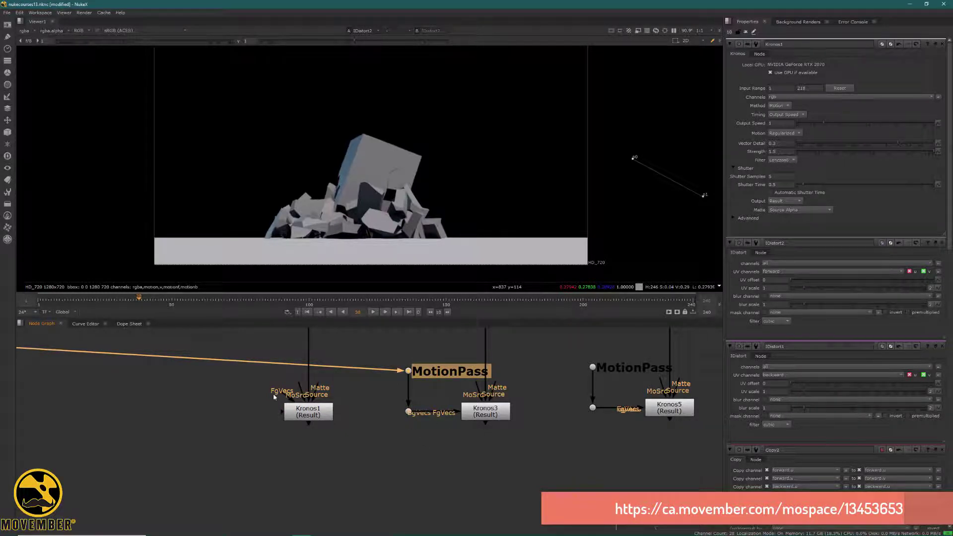
# Assign Kronos1 and Kronos3 to two viewer inputs and compare their retimed rubble results up close
pyautogui.click(311, 413)
pyautogui.press('1')
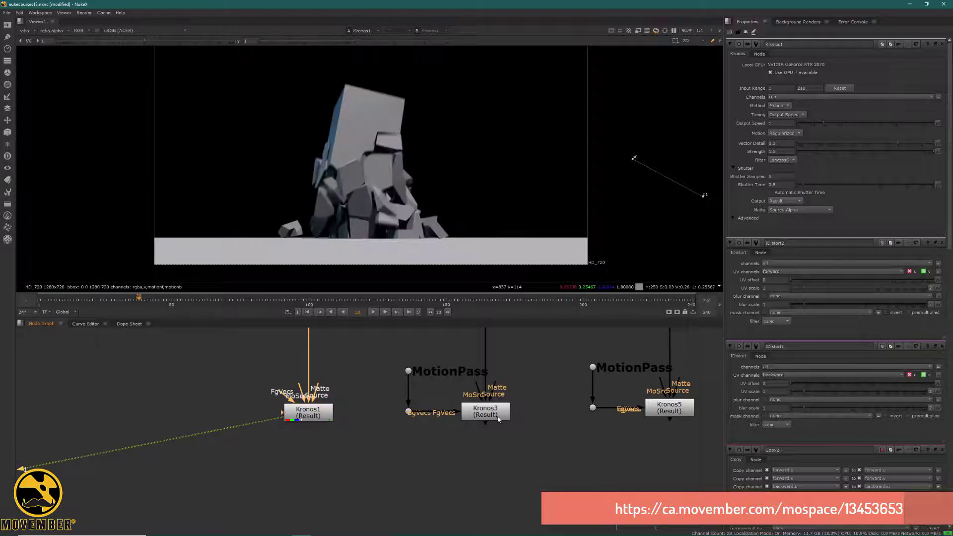
pyautogui.click(498, 417)
pyautogui.press('2')
pyautogui.scroll(-3, 412, 367)
pyautogui.moveTo(378, 406); pyautogui.dragTo(290, 450, button='middle')
pyautogui.scroll(4, 361, 203)
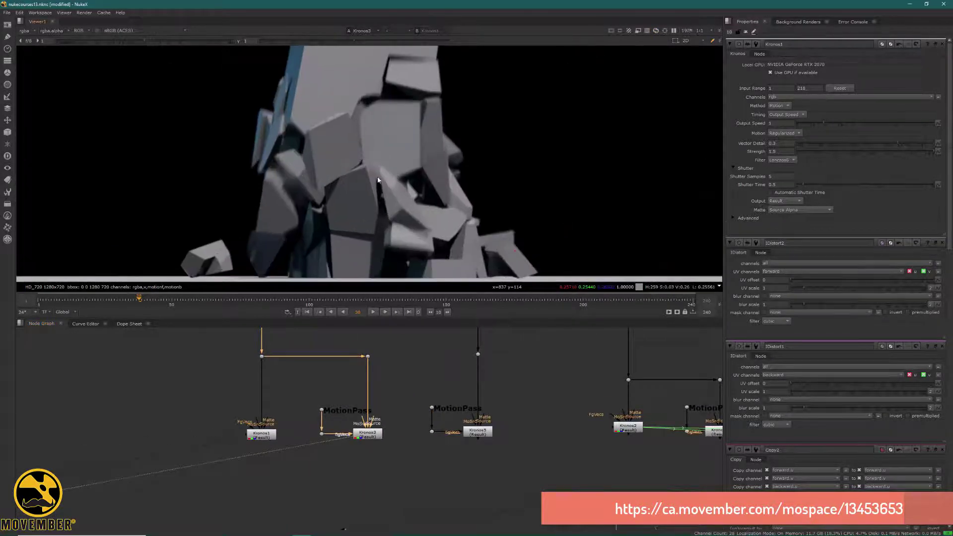
pyautogui.press('2')
pyautogui.press('1')
pyautogui.scroll(4, 314, 167)
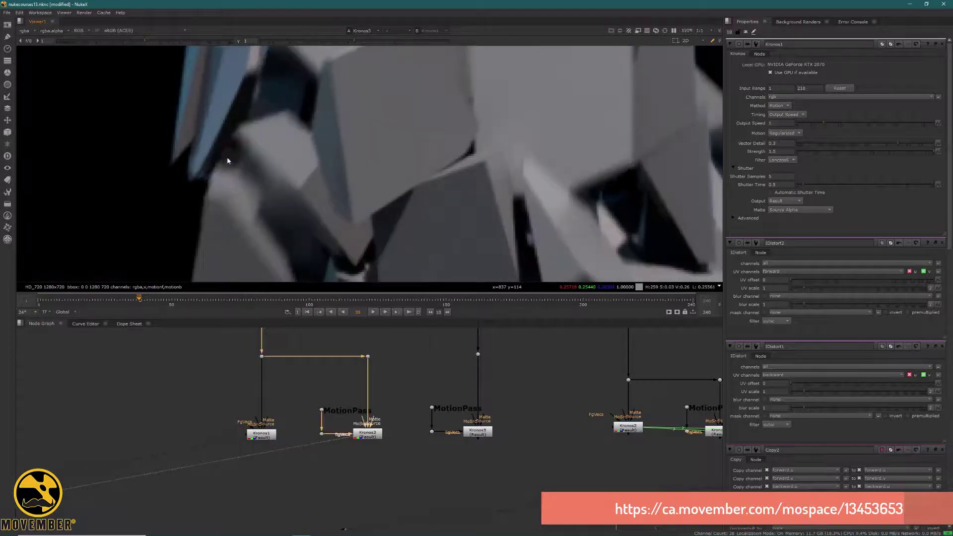
pyautogui.moveTo(203, 199); pyautogui.dragTo(386, 215, button='middle')
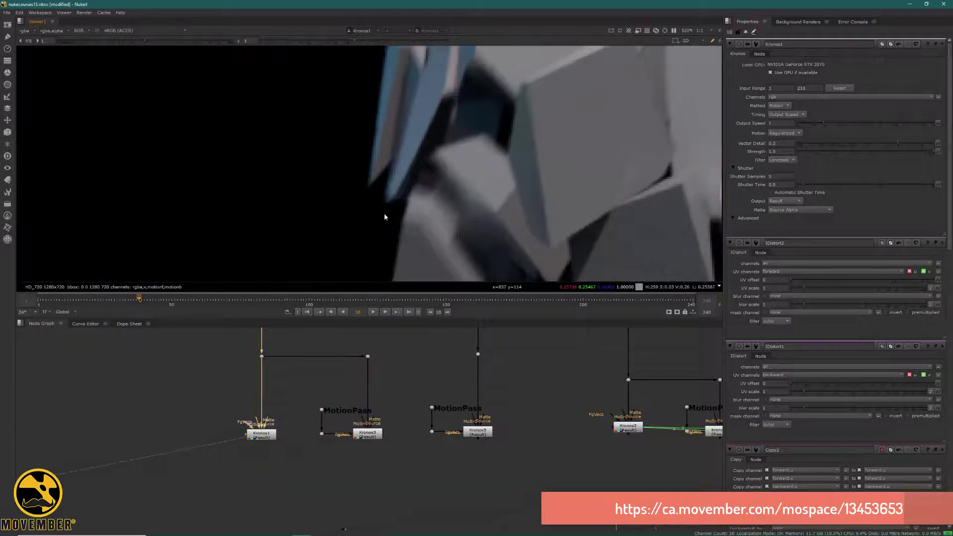
# Go to frame 132 and display the Kronos2 output in the viewer
pyautogui.moveTo(492, 410); pyautogui.dragTo(345, 393, button='middle')
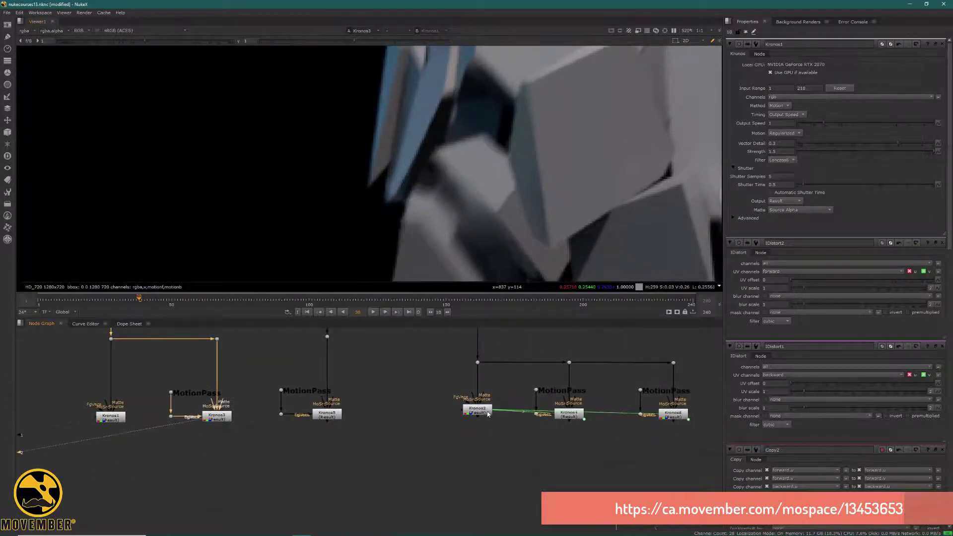
pyautogui.click(477, 409)
pyautogui.click(397, 302)
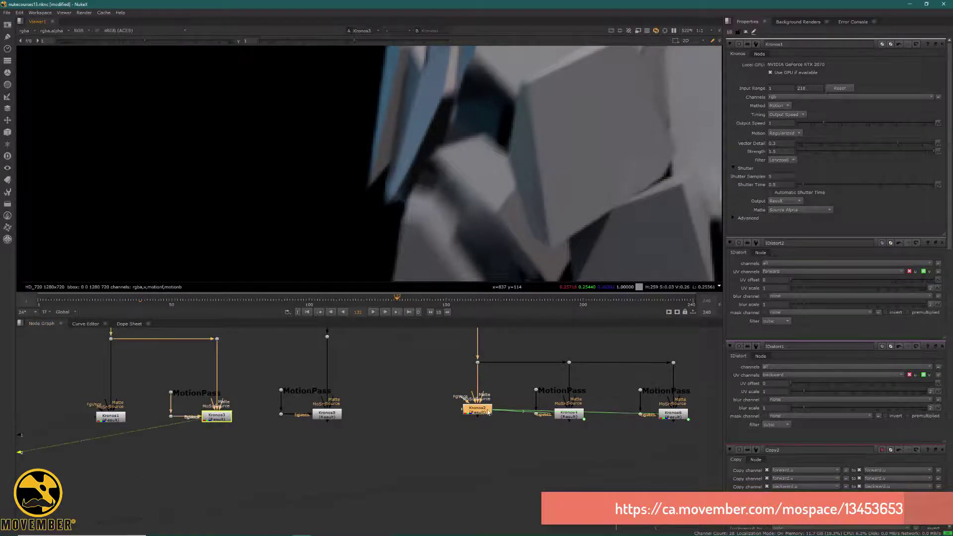
pyautogui.press('1')
pyautogui.scroll(-4, 494, 232)
pyautogui.moveTo(459, 210); pyautogui.dragTo(402, 197, button='middle')
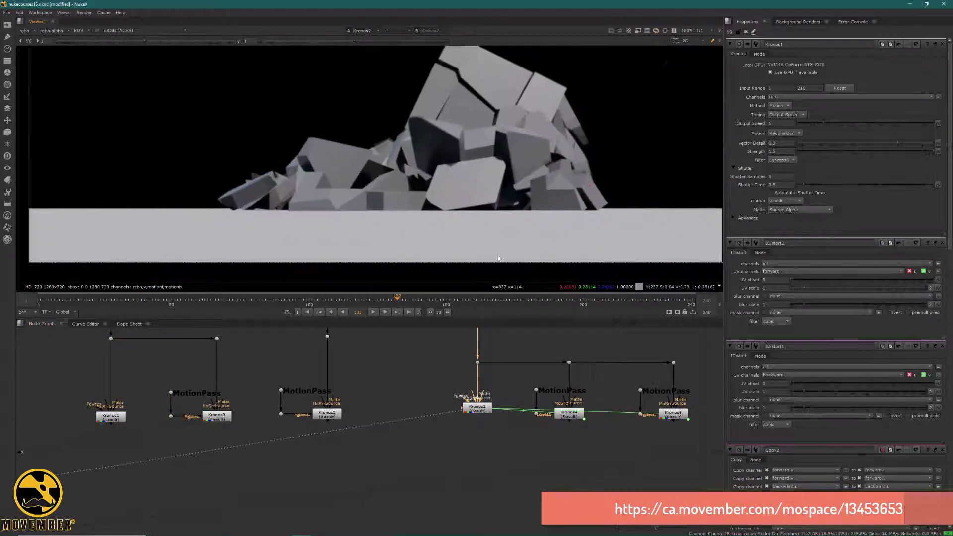
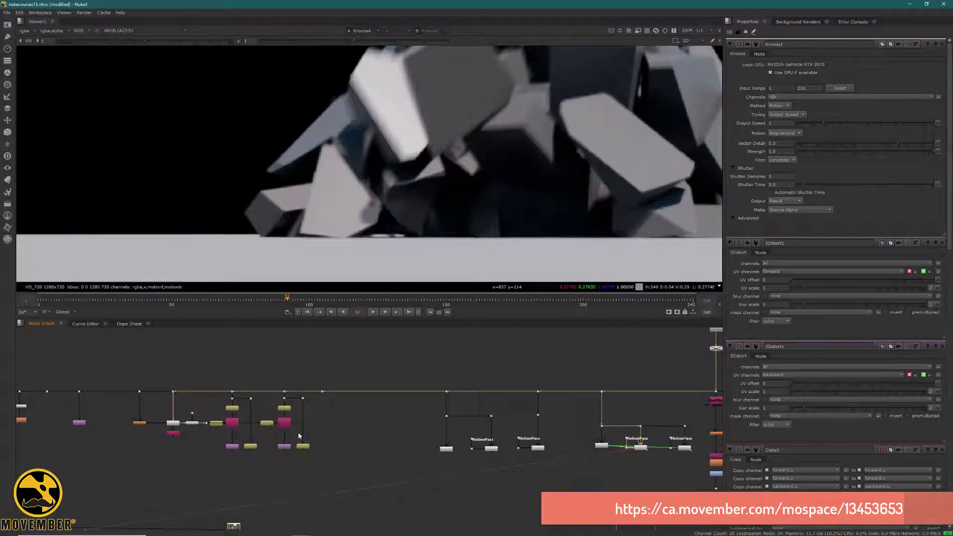
# Display the green-screen footage of Read1 in the viewer
pyautogui.moveTo(261, 530); pyautogui.dragTo(278, 436, button='middle')
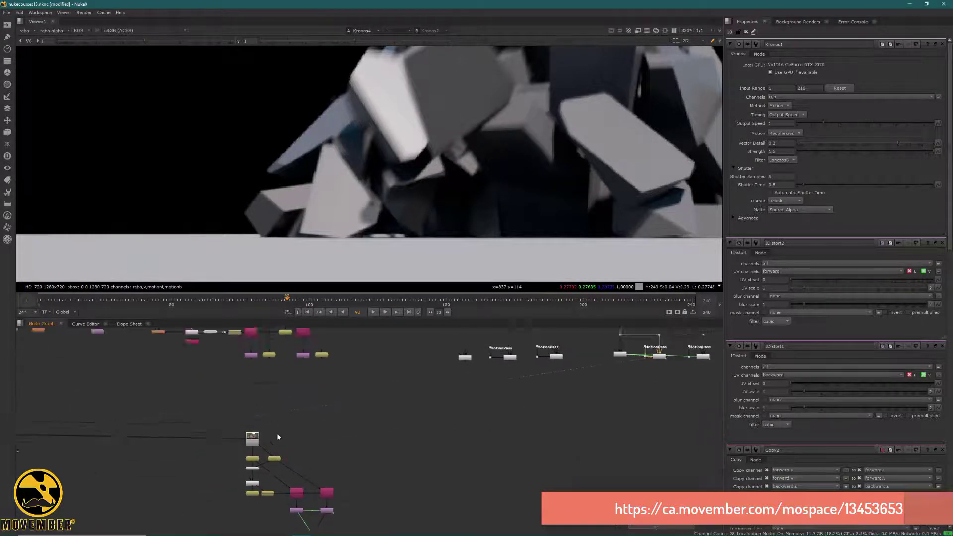
pyautogui.scroll(6, 276, 436)
pyautogui.click(204, 430)
pyautogui.press('1')
pyautogui.click(229, 362)
pyautogui.scroll(-3, 302, 161)
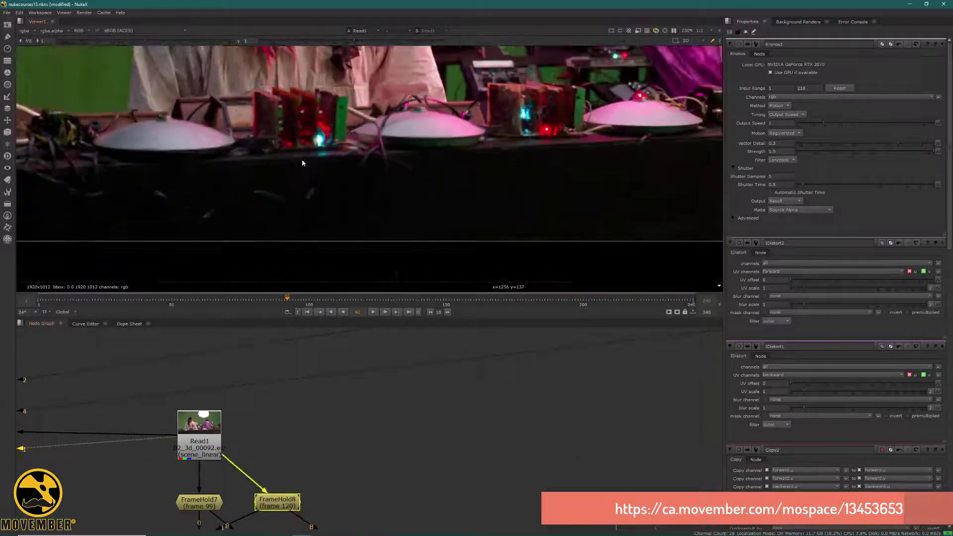
pyautogui.moveTo(303, 162); pyautogui.dragTo(315, 206, button='middle')
pyautogui.scroll(-3, 326, 187)
# Assign FrameHold7 (frame 99) and FrameHold8 (frame 120) to two viewer inputs
pyautogui.moveTo(234, 458); pyautogui.dragTo(264, 400, button='middle')
pyautogui.click(229, 445)
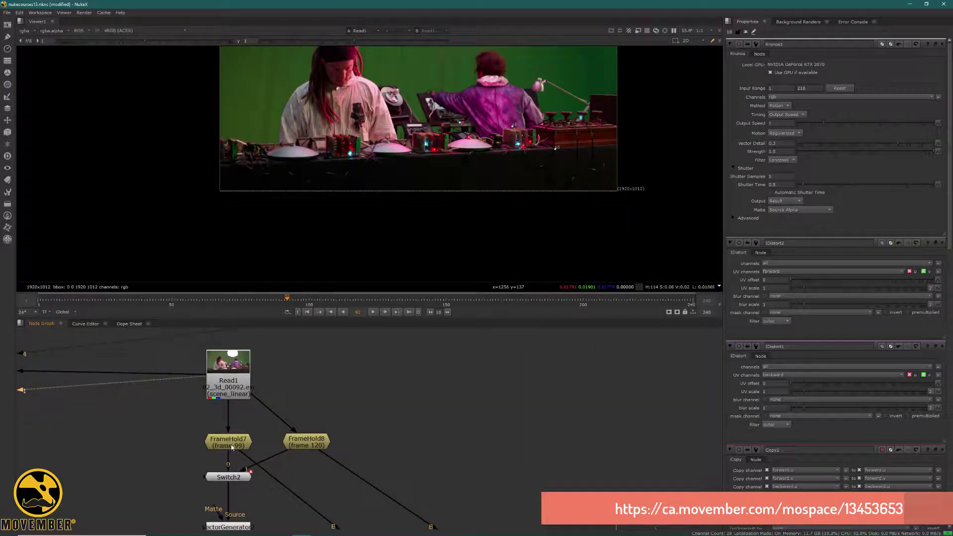
pyautogui.press('1')
pyautogui.moveTo(301, 443); pyautogui.dragTo(300, 445)
pyautogui.press('2')
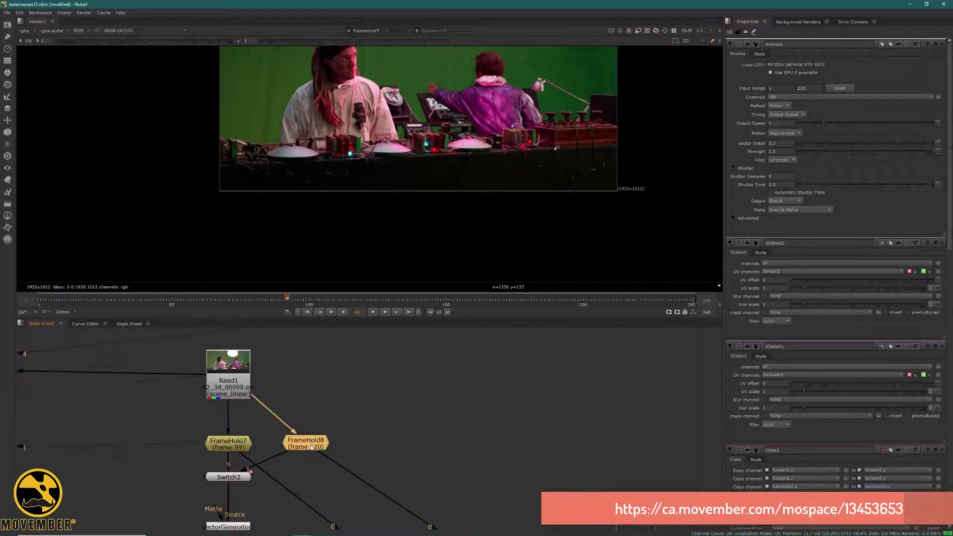
# Alternate the viewer between FrameHold7 and FrameHold8 to compare the two held green-screen frames
pyautogui.click(300, 475)
pyautogui.press('1')
pyautogui.press('2')
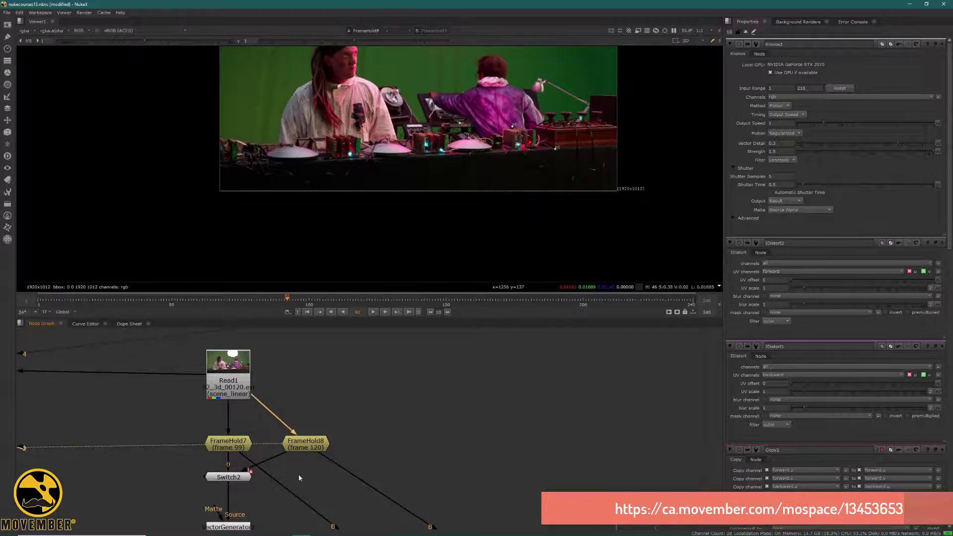
pyautogui.press('1')
pyautogui.press('2')
pyautogui.press('1')
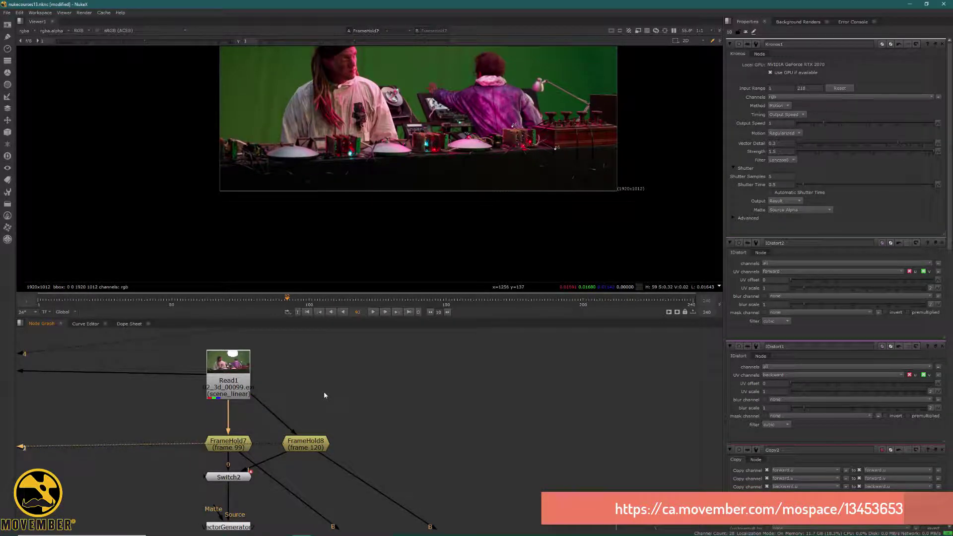
pyautogui.press('2')
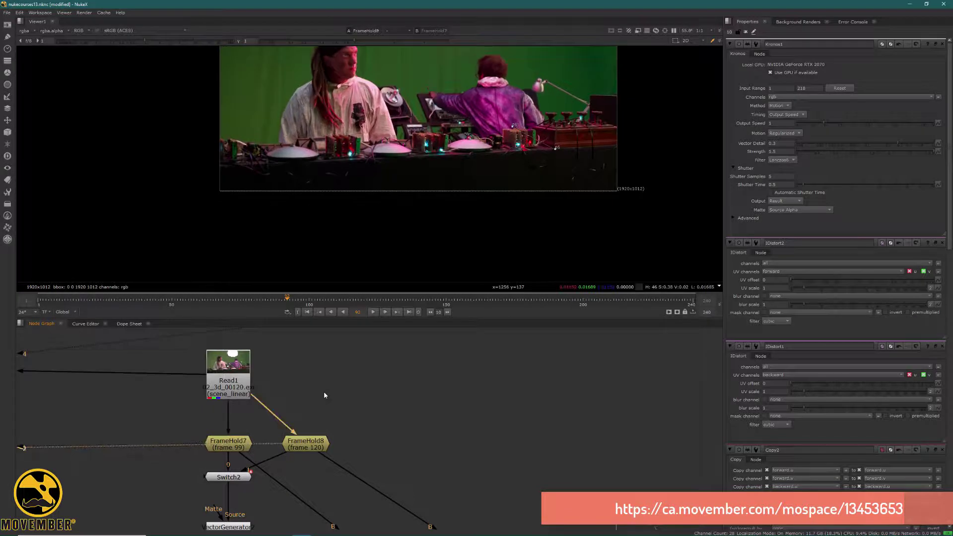
pyautogui.press('1')
pyautogui.press('2')
pyautogui.press('1')
pyautogui.press('2')
# Display the Switch2 output in the viewer and open its settings
pyautogui.click(231, 479)
pyautogui.press('1')
pyautogui.doubleClick(232, 477)
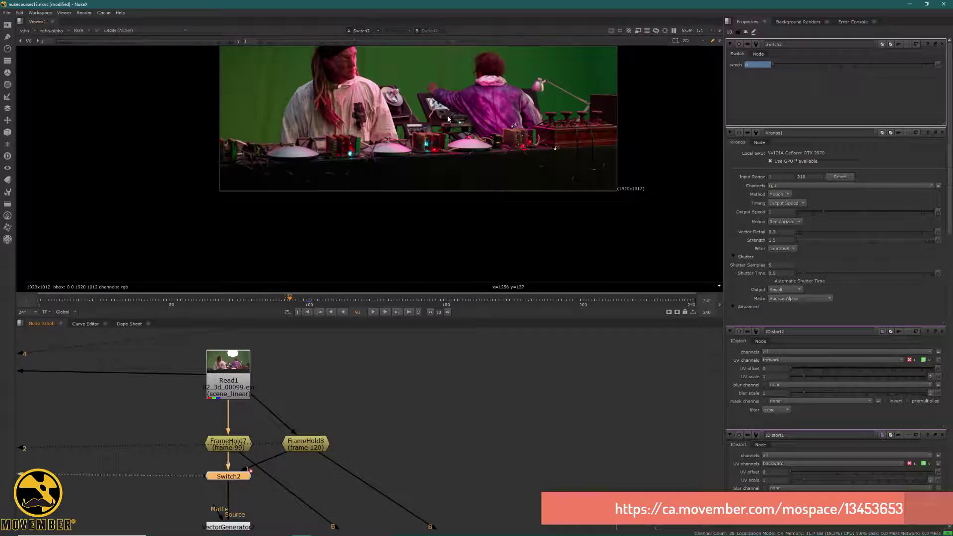
# Step between frames 99 and 100 to compare the Switch2 output, and close all open node settings
pyautogui.click(306, 304)
pyautogui.press('Right')
pyautogui.press('Left')
pyautogui.press('Right')
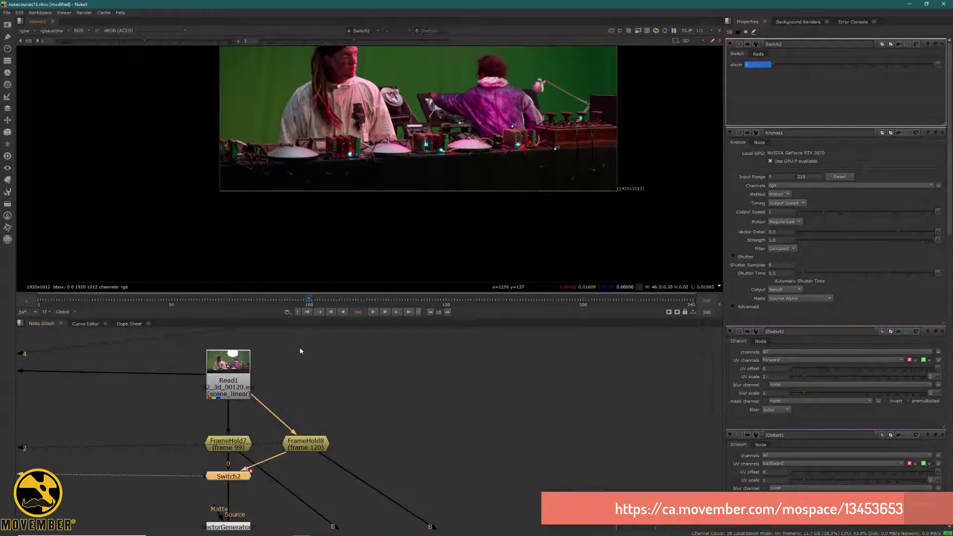
pyautogui.click(746, 32)
pyautogui.press('Left')
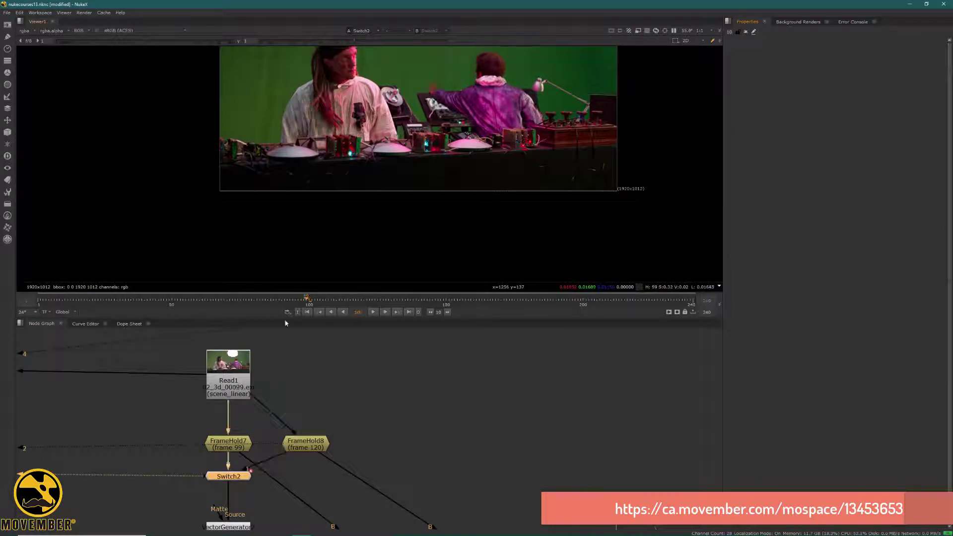
pyautogui.press('Right')
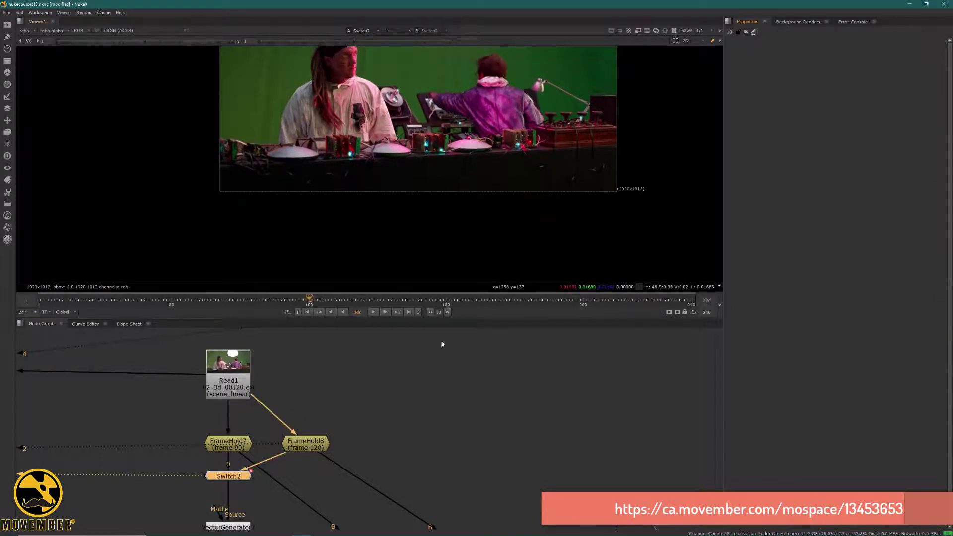
pyautogui.press('Left')
# Display the motion layer of the VectorGenerator node below Switch2 at frame 100
pyautogui.moveTo(339, 414); pyautogui.dragTo(366, 314, button='middle')
pyautogui.click(256, 433)
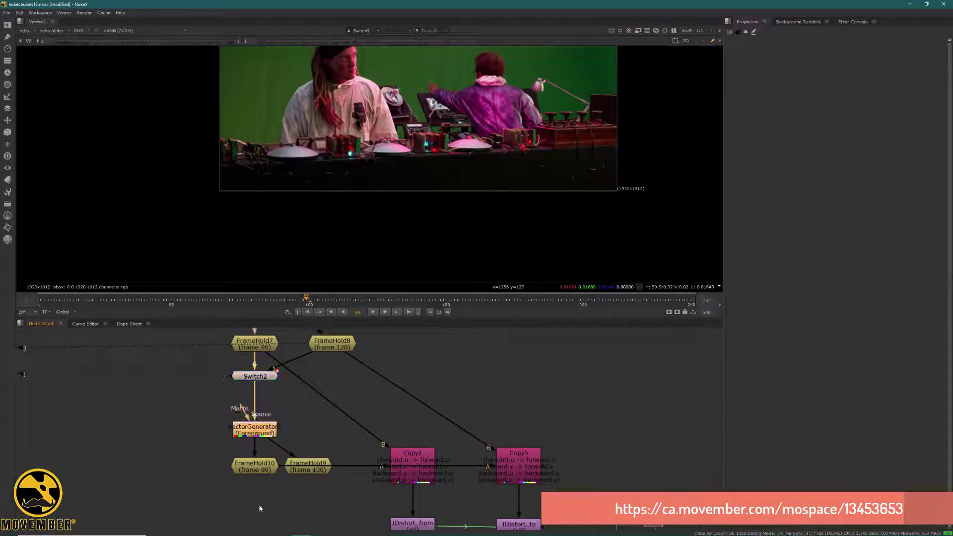
pyautogui.press('1')
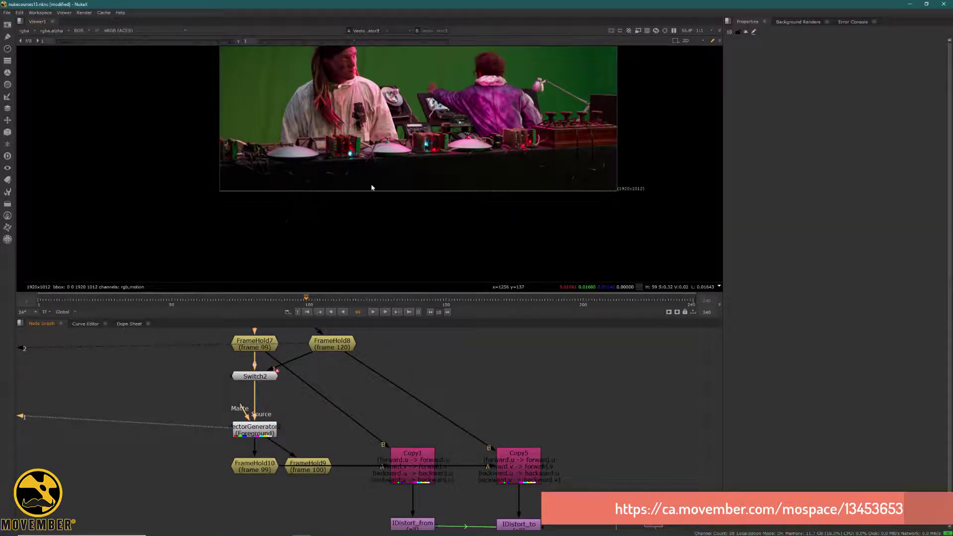
pyautogui.press('Right')
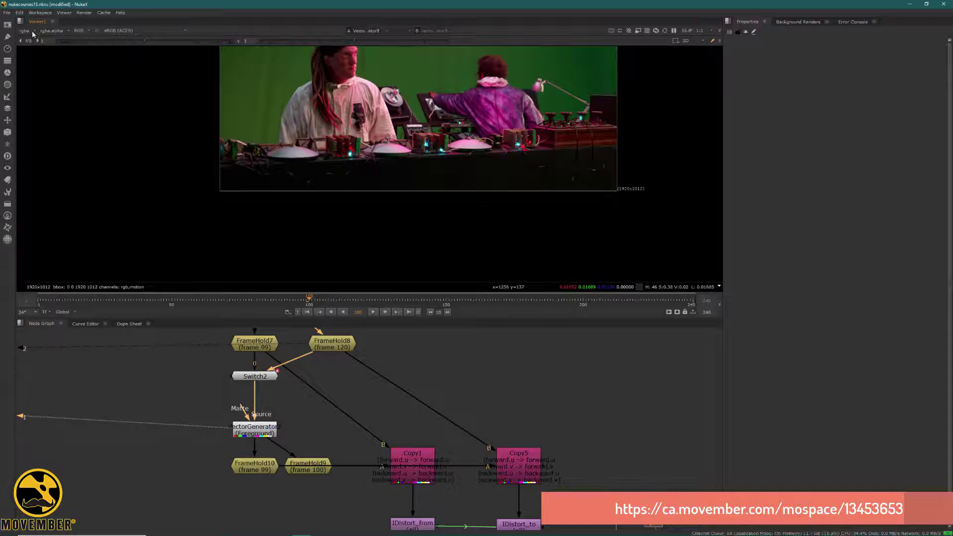
pyautogui.click(33, 31)
pyautogui.click(34, 70)
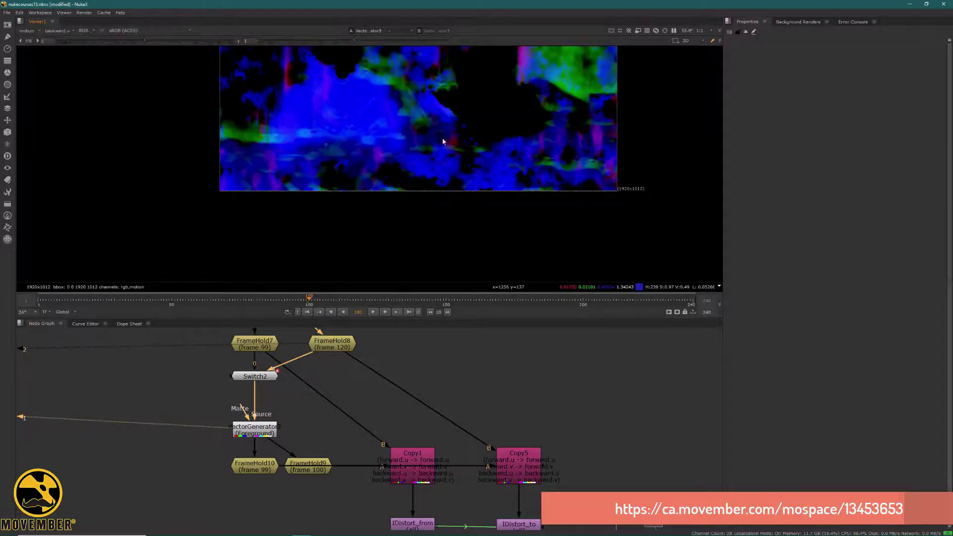
pyautogui.moveTo(432, 135); pyautogui.dragTo(424, 189, button='middle')
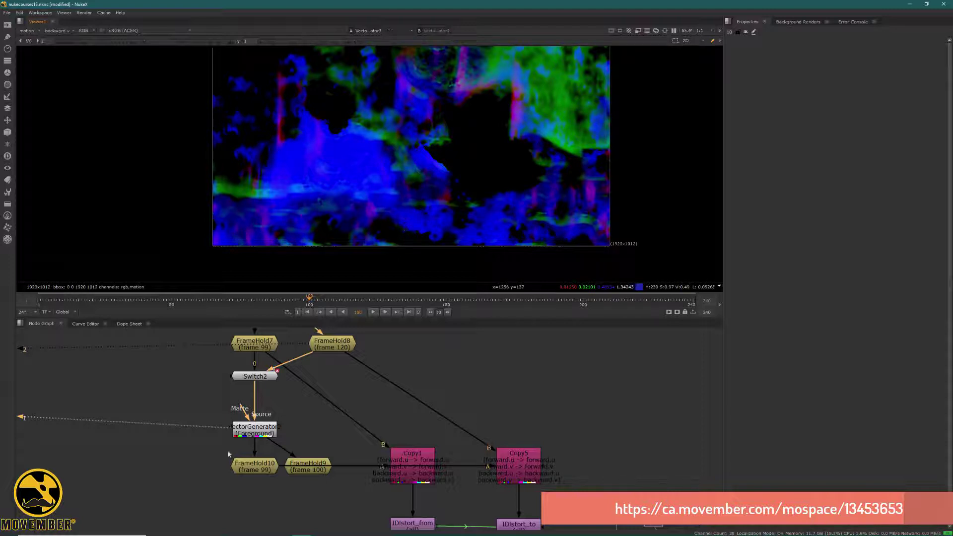
# Alternate the viewer between FrameHold10 (frame 99) and FrameHold9 (frame 100) to compare their held motion vectors
pyautogui.click(259, 469)
pyautogui.press('1')
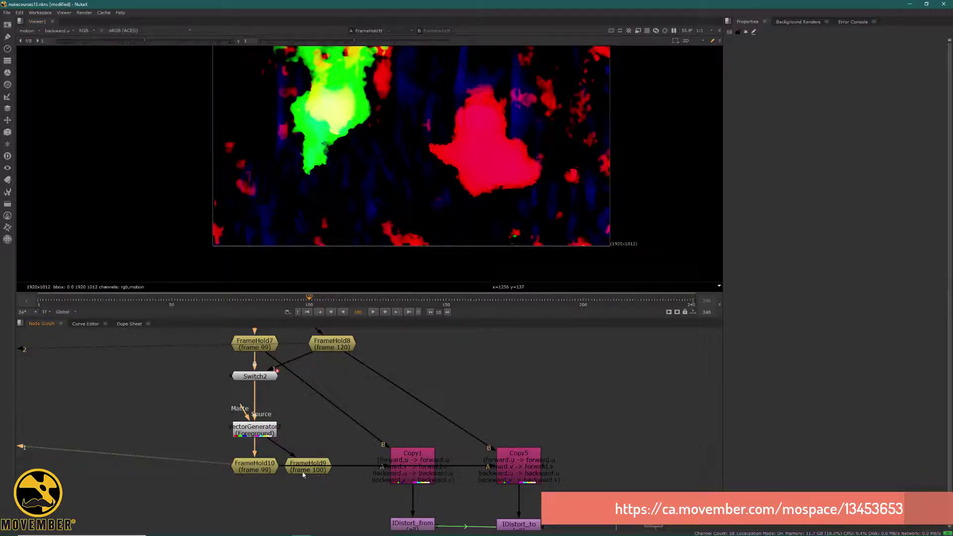
pyautogui.click(307, 467)
pyautogui.press('1')
pyautogui.click(256, 471)
pyautogui.press('1')
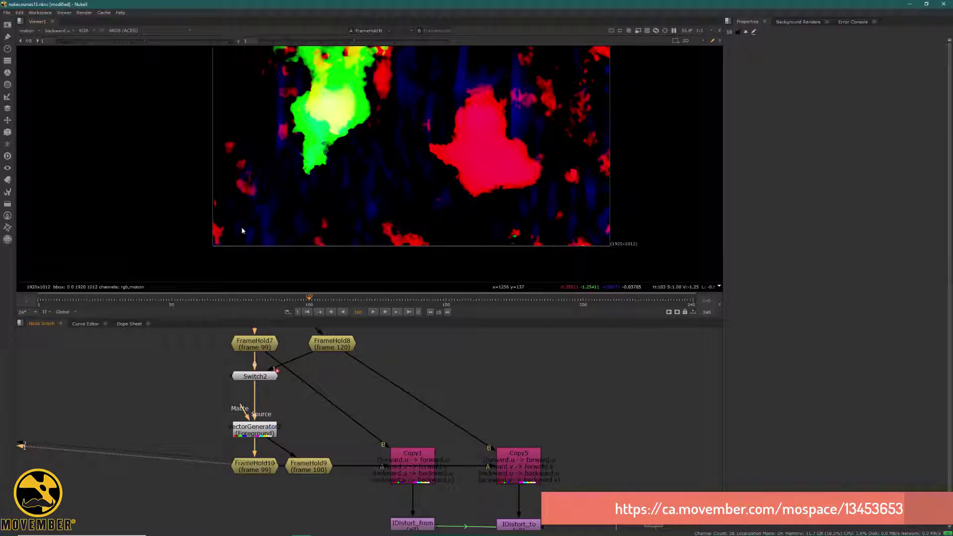
pyautogui.click(310, 466)
pyautogui.press('1')
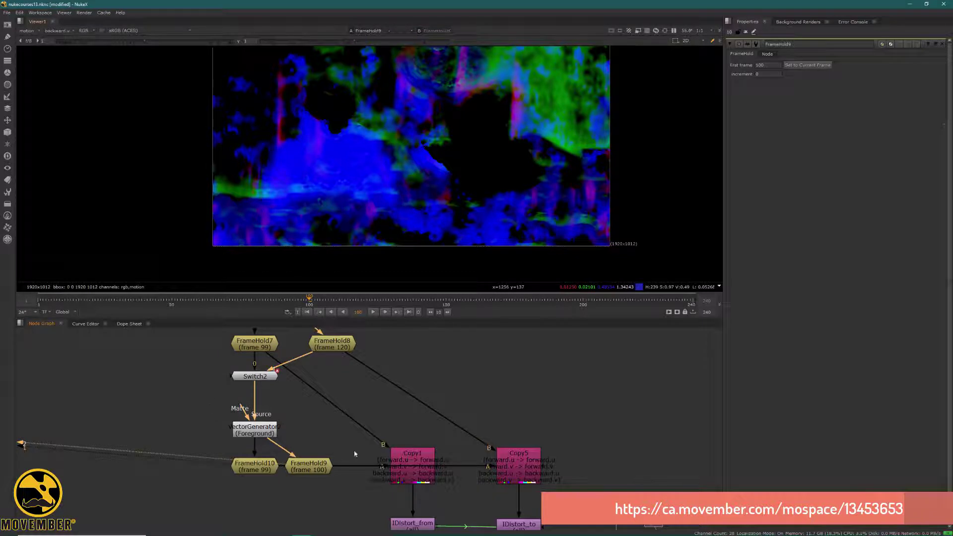
# Assign Copy1 and Copy5 to two viewer inputs and alternate between them to compare their motion vectors
pyautogui.click(431, 461)
pyautogui.press('1')
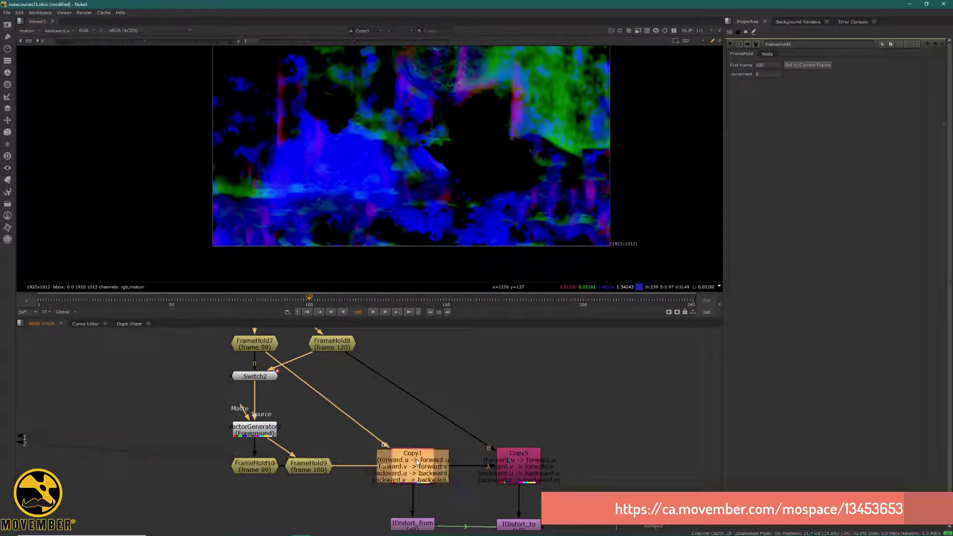
pyautogui.press('2')
pyautogui.press('1')
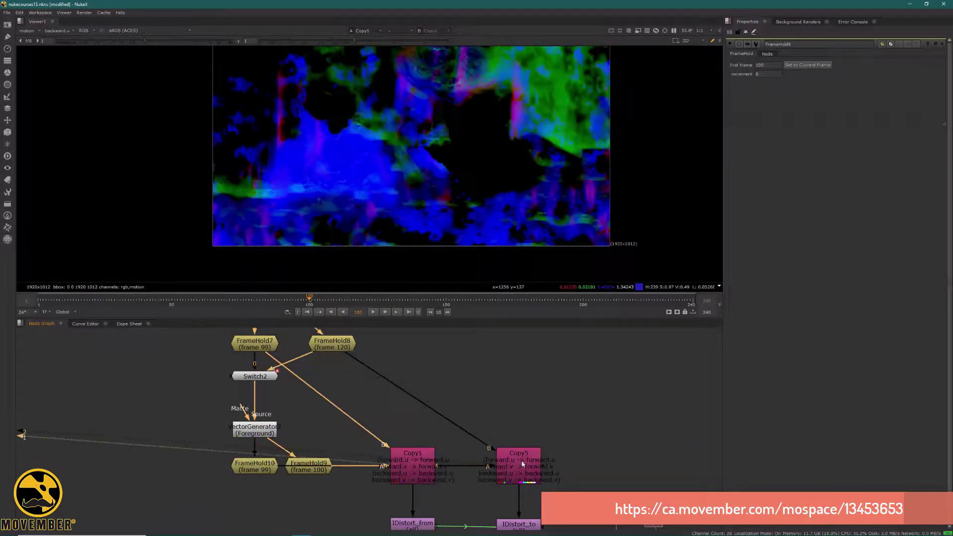
pyautogui.press('2')
pyautogui.press('1')
pyautogui.press('2')
pyautogui.press('1')
pyautogui.press('2')
pyautogui.press('1')
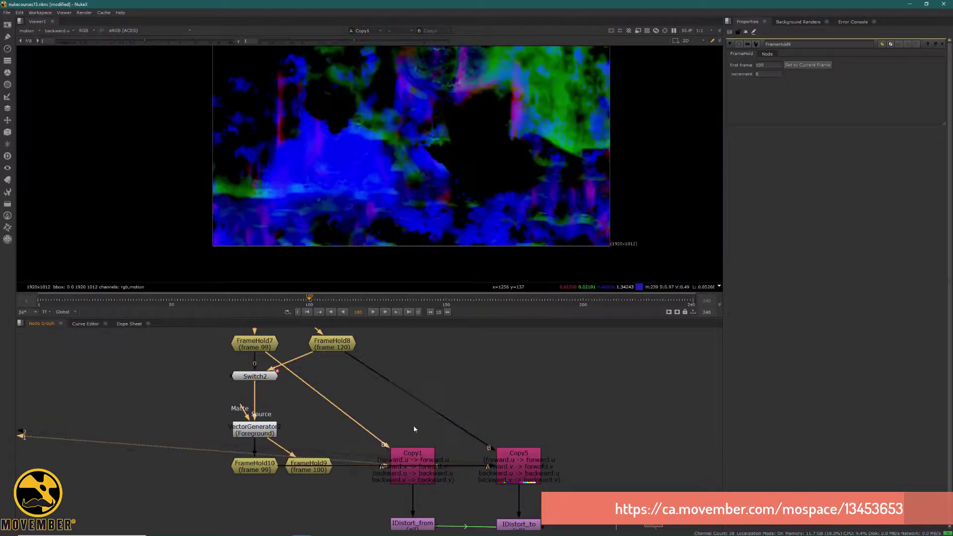
pyautogui.press('2')
# Open the IDistort_from settings and display the node's output with the rgba layer
pyautogui.moveTo(409, 446); pyautogui.dragTo(415, 374, button='middle')
pyautogui.click(429, 458)
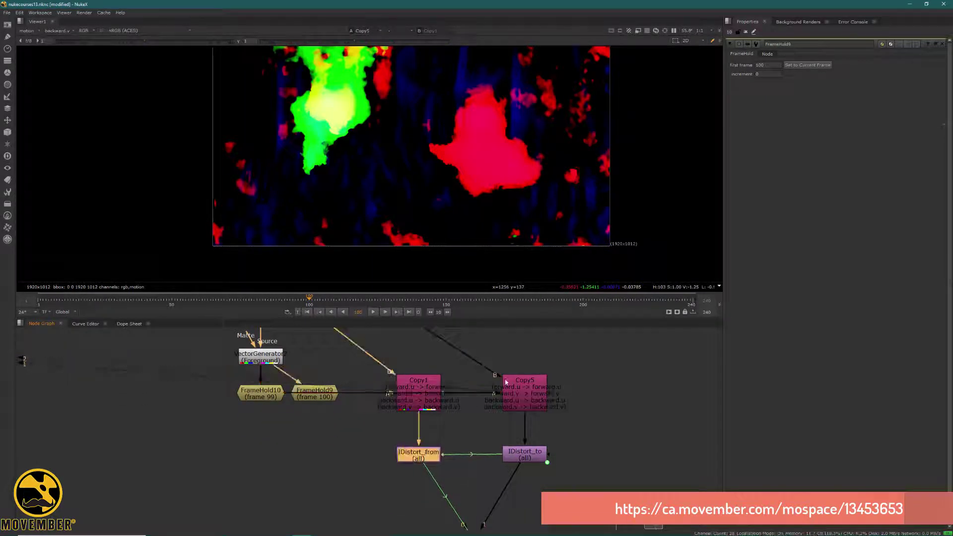
pyautogui.doubleClick(429, 459)
pyautogui.press('1')
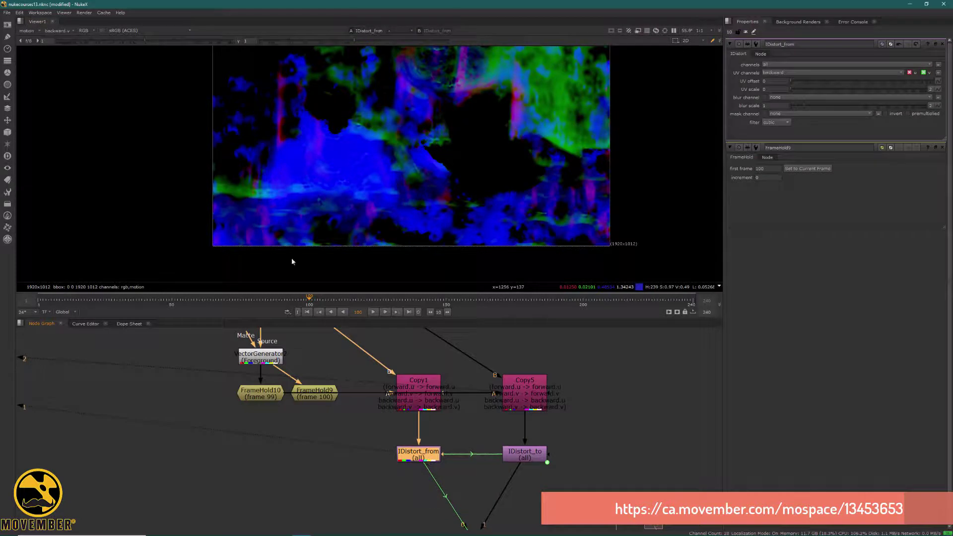
pyautogui.click(27, 30)
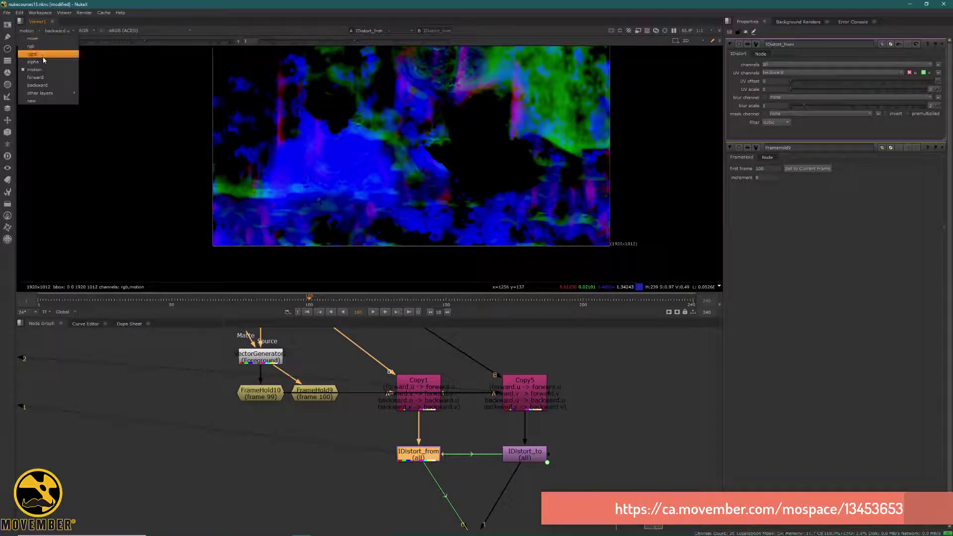
pyautogui.click(35, 46)
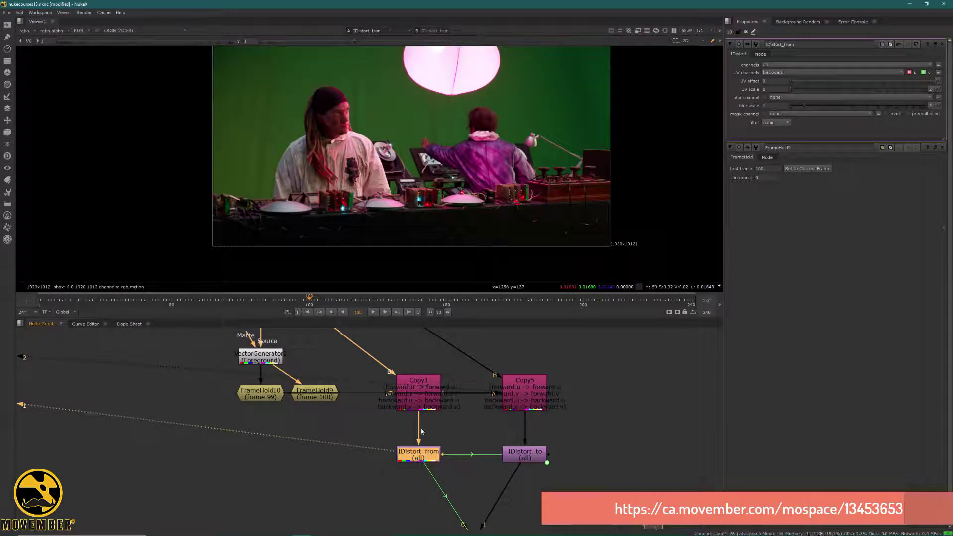
# Sweep the UV scale of IDistort_from up and back to 0, inspecting the warp on the performer's face
pyautogui.moveTo(338, 425); pyautogui.dragTo(407, 529, button='middle')
pyautogui.moveTo(430, 400); pyautogui.dragTo(383, 315, button='middle')
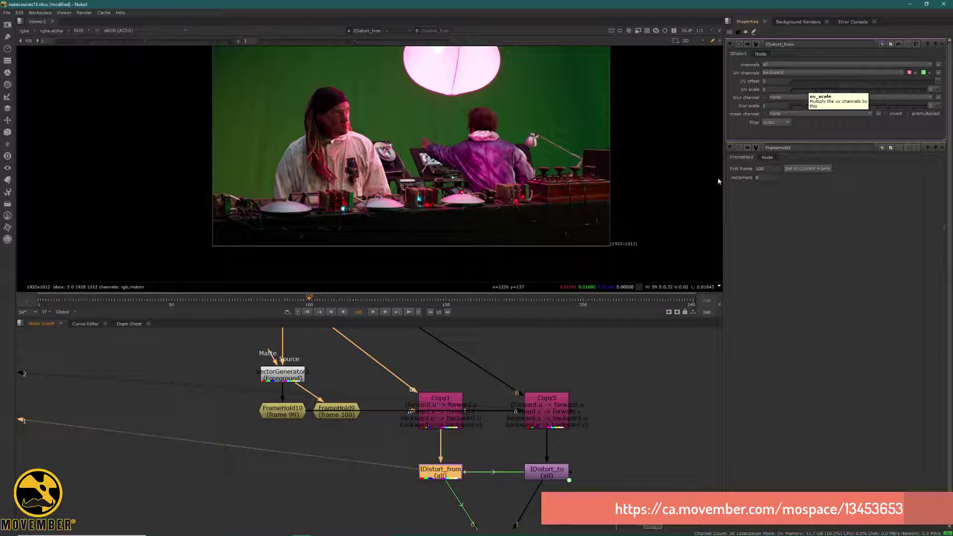
pyautogui.click(796, 92)
pyautogui.moveTo(795, 90)
pyautogui.mouseDown()
pyautogui.moveTo(803, 91)
pyautogui.moveTo(788, 94)
pyautogui.mouseUp()
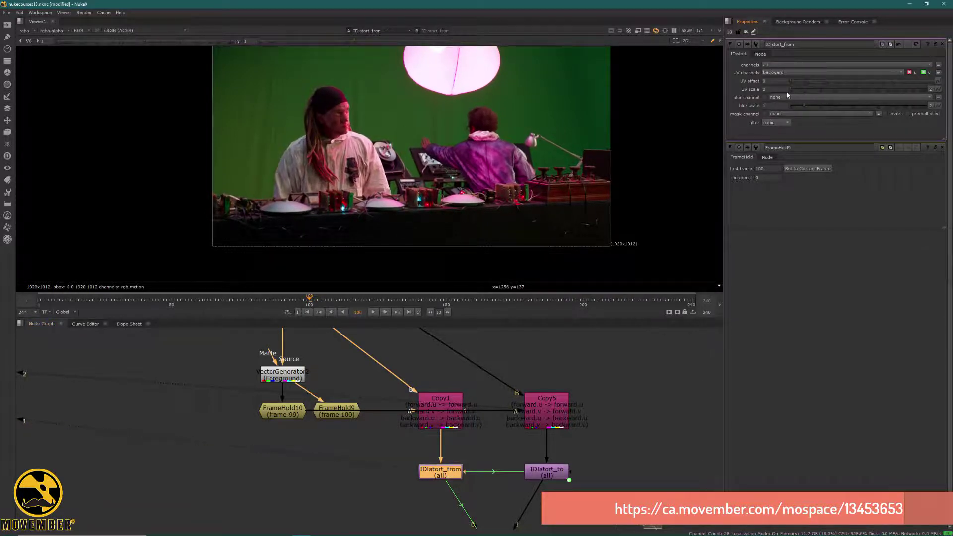
pyautogui.moveTo(364, 354); pyautogui.dragTo(411, 493, button='middle')
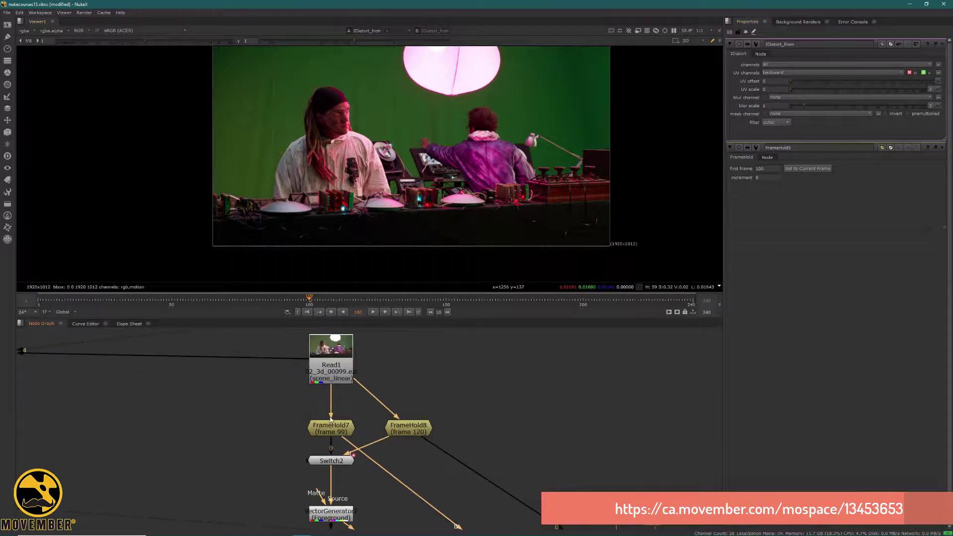
pyautogui.moveTo(357, 412); pyautogui.dragTo(327, 371, button='middle')
pyautogui.scroll(5, 320, 87)
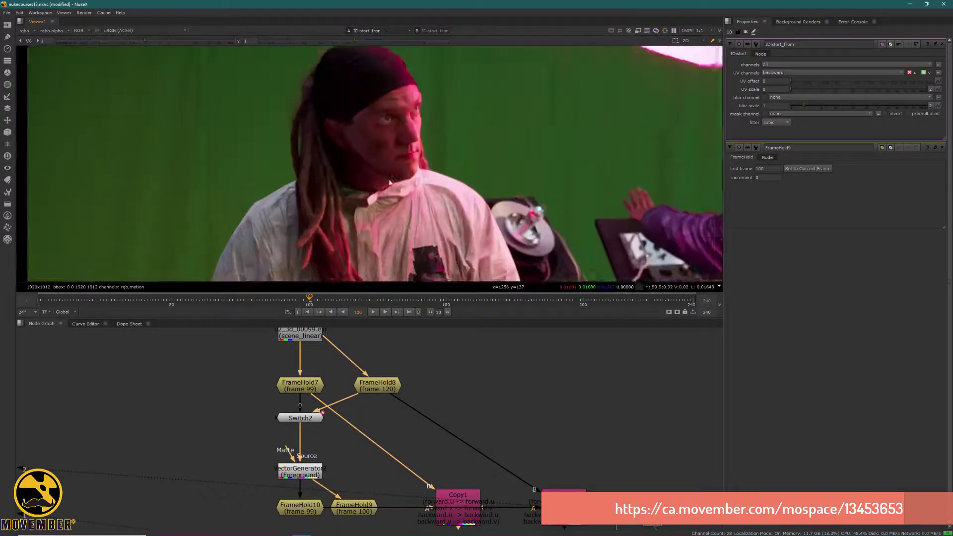
pyautogui.moveTo(795, 90)
pyautogui.mouseDown()
pyautogui.moveTo(810, 90)
pyautogui.moveTo(790, 91)
pyautogui.mouseUp()
pyautogui.moveTo(430, 510); pyautogui.dragTo(339, 423, button='middle')
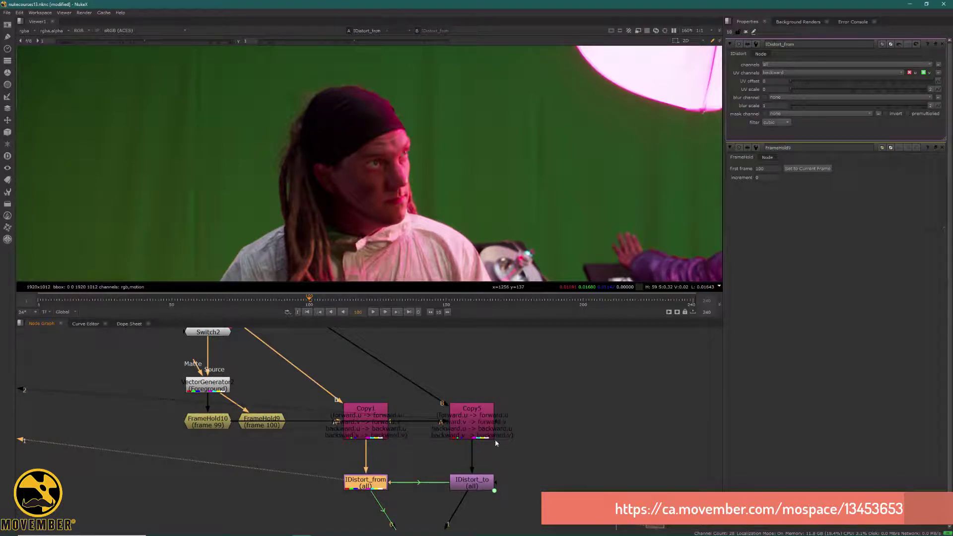
# Open the IDistort_to settings and assign its output to the second viewer input
pyautogui.doubleClick(483, 483)
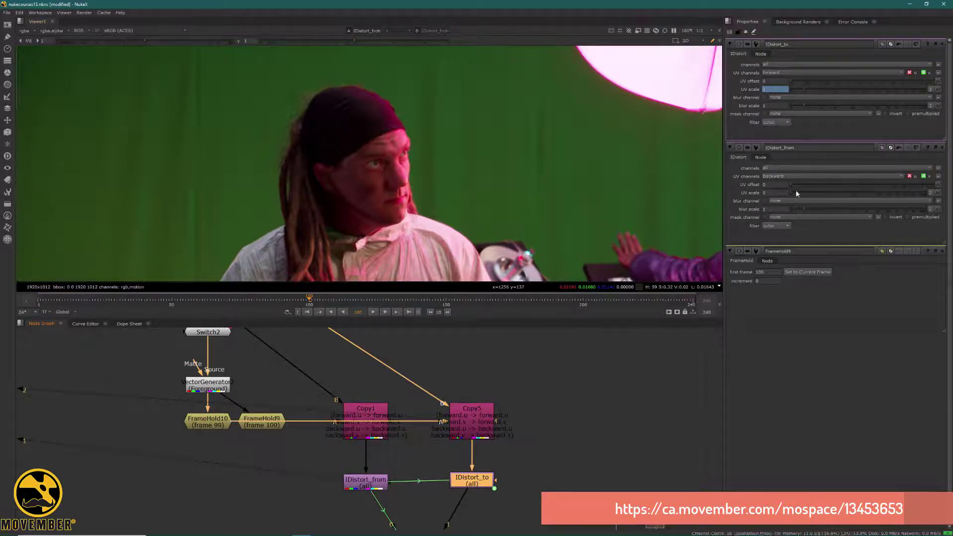
pyautogui.moveTo(796, 192)
pyautogui.mouseDown()
pyautogui.moveTo(804, 194)
pyautogui.moveTo(789, 198)
pyautogui.mouseUp()
pyautogui.click(485, 473)
pyautogui.press('2')
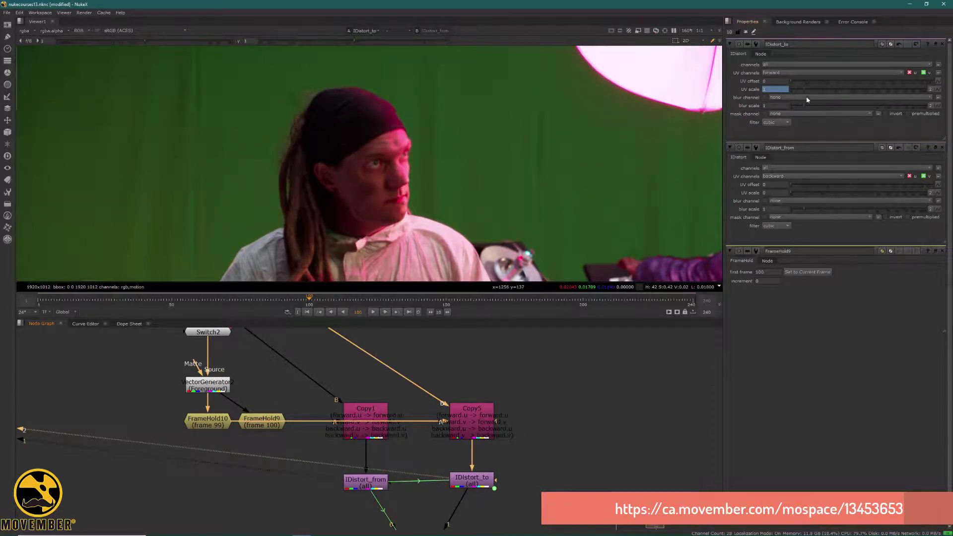
# Set the blur scale of IDistort_from to 0, and sweep its UV scale to 1 and back to 0
pyautogui.moveTo(804, 209); pyautogui.dragTo(786, 211)
pyautogui.moveTo(793, 195); pyautogui.dragTo(803, 199)
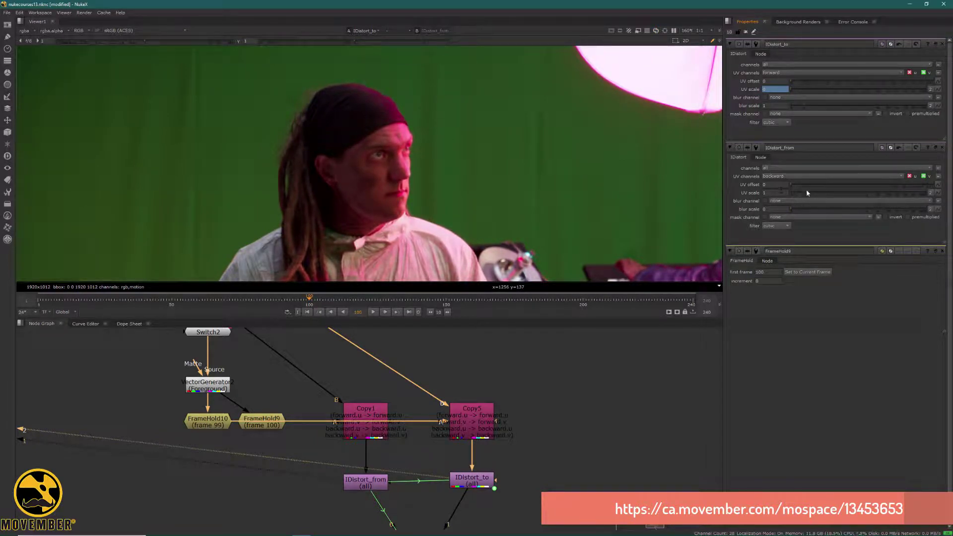
pyautogui.moveTo(805, 194); pyautogui.dragTo(753, 194)
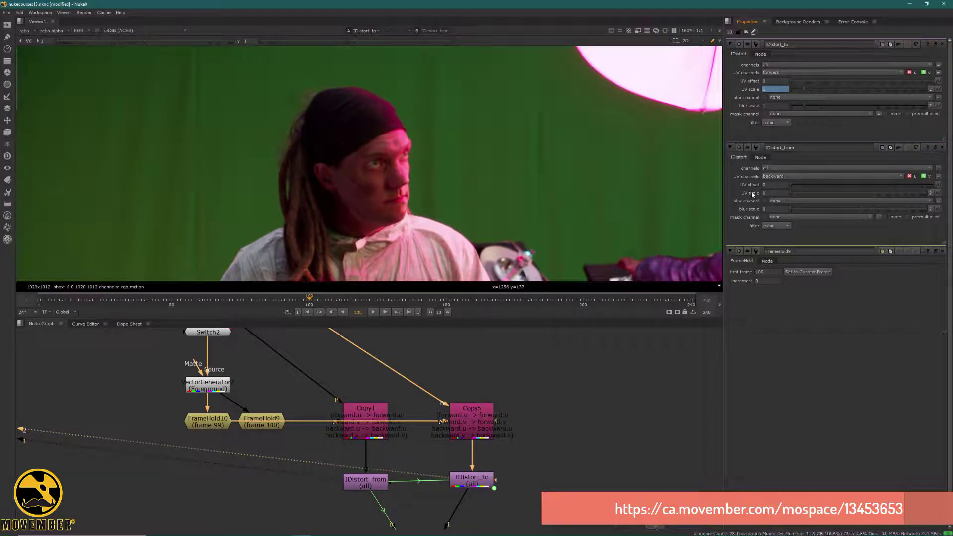
# Bring up the IDistort_from settings and sweep its UV scale to 1.2 and back to 0, watching the linked IDistort_to value
pyautogui.moveTo(391, 488); pyautogui.dragTo(415, 407, button='middle')
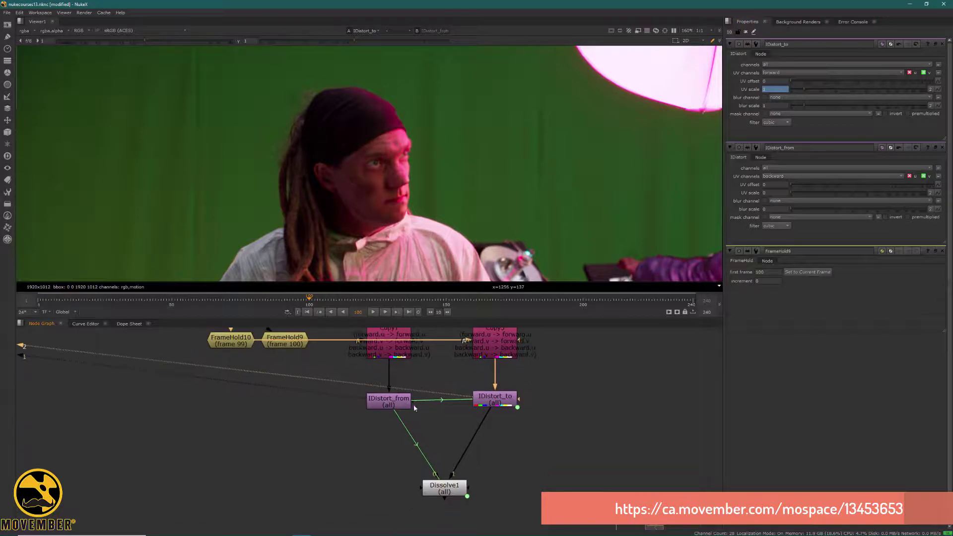
pyautogui.moveTo(495, 399); pyautogui.dragTo(495, 404)
pyautogui.click(389, 401)
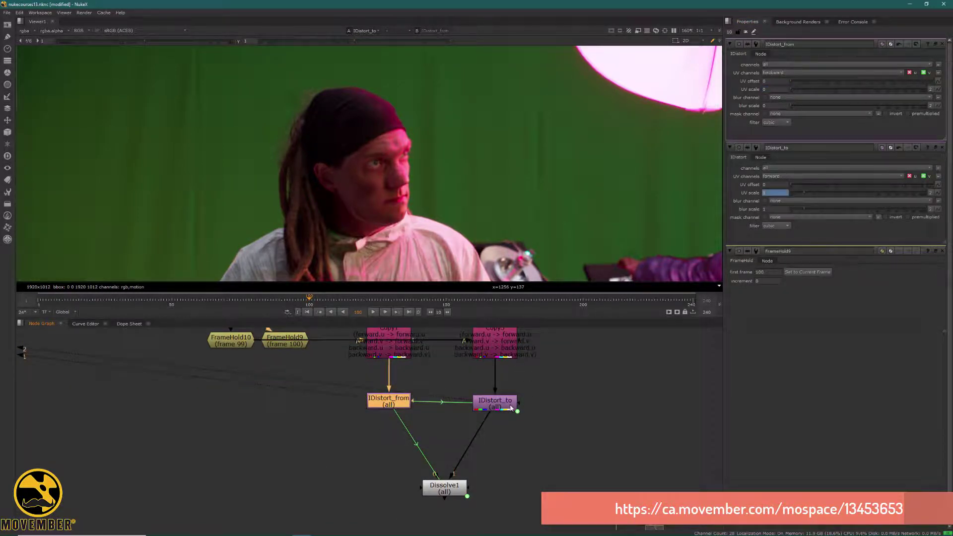
pyautogui.moveTo(393, 403); pyautogui.dragTo(393, 403)
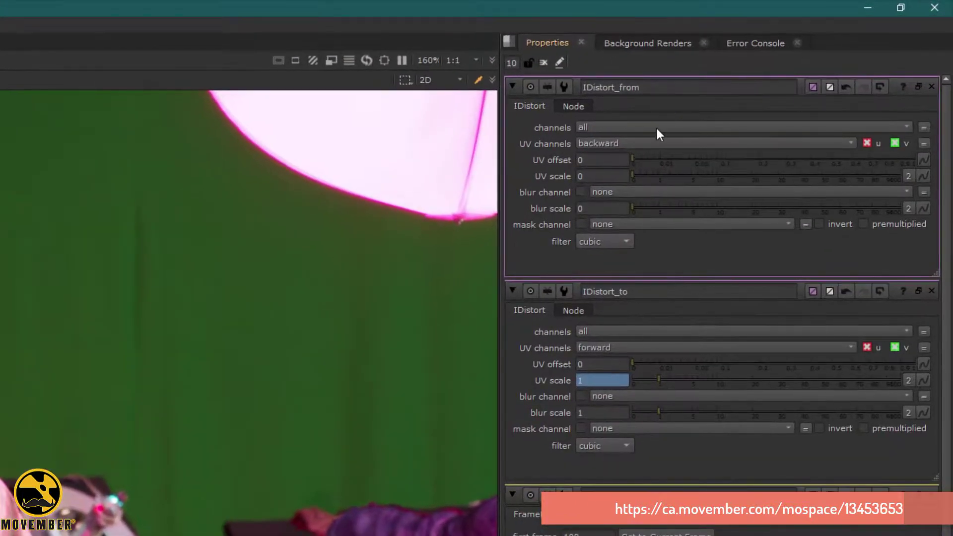
pyautogui.moveTo(642, 178); pyautogui.dragTo(662, 179)
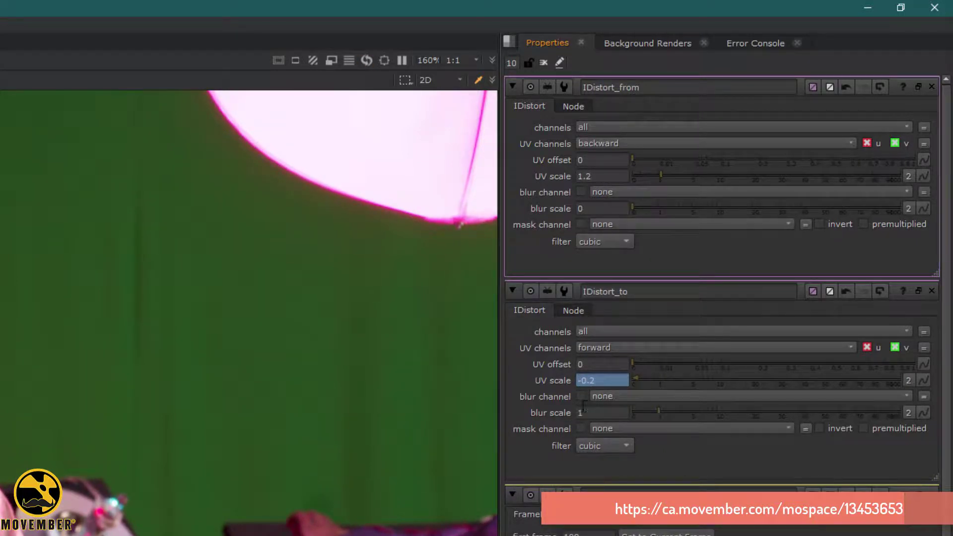
pyautogui.moveTo(661, 180); pyautogui.dragTo(627, 185)
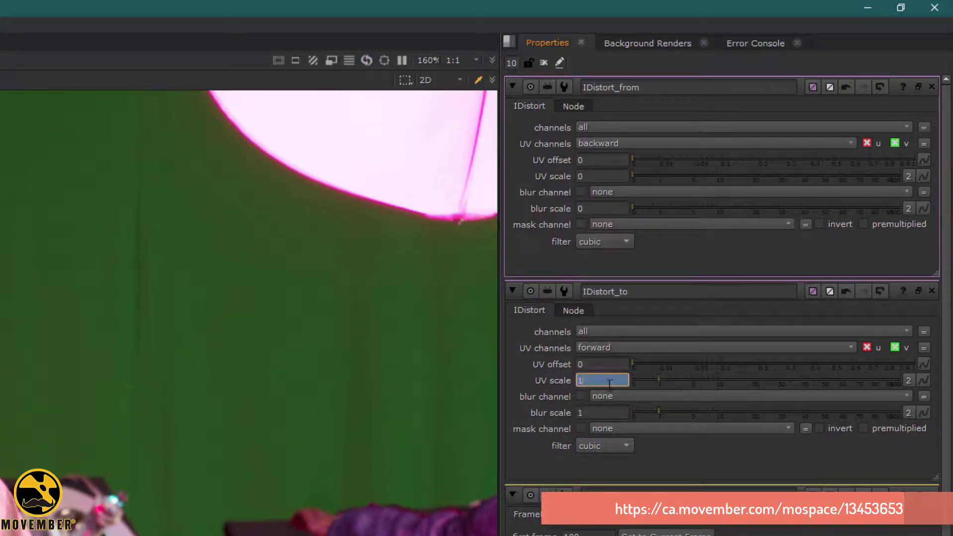
# Open the expression on the UV scale of IDistort_to, inspect the first two lerp arguments, and close it without changes
pyautogui.press('=')
pyautogui.moveTo(692, 380); pyautogui.dragTo(0, 375)
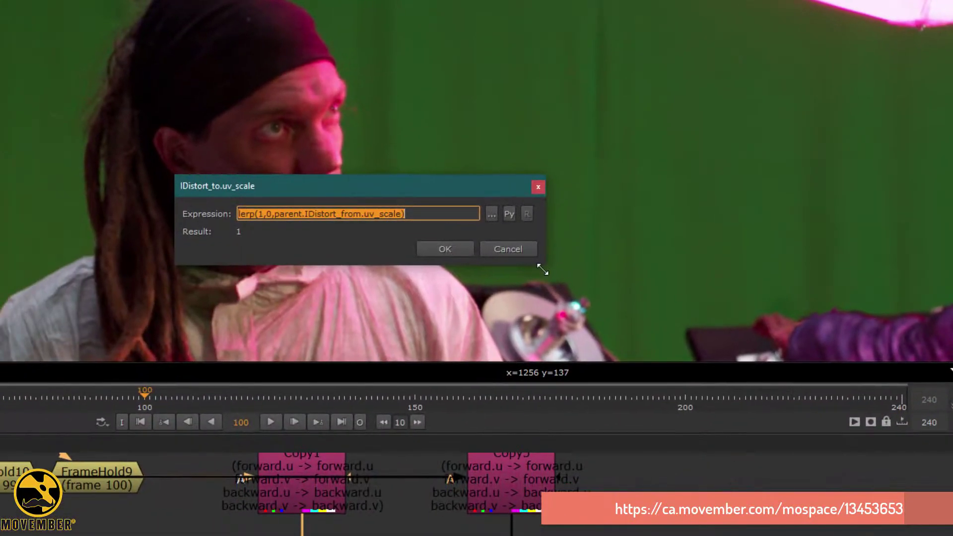
pyautogui.moveTo(113, 446); pyautogui.dragTo(576, 535)
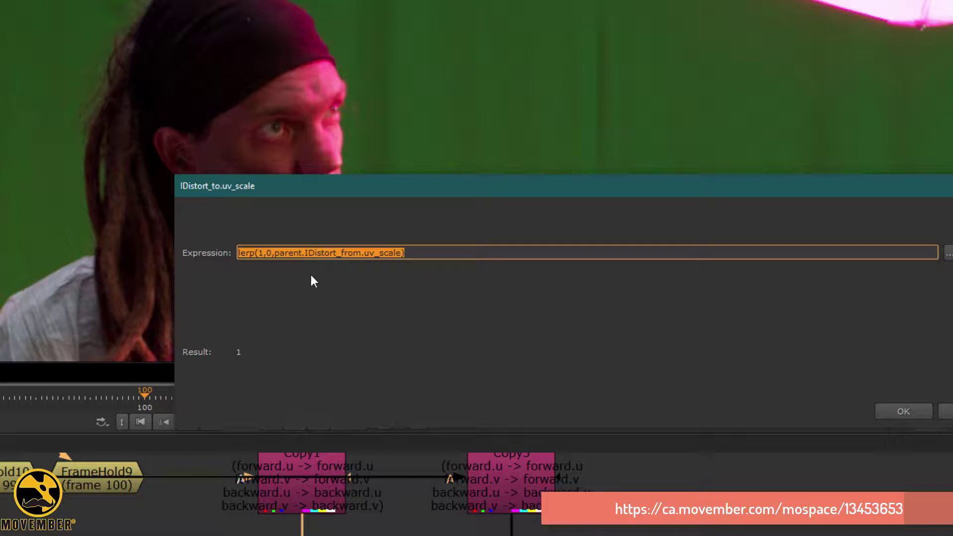
pyautogui.click(260, 254)
pyautogui.doubleClick(259, 253)
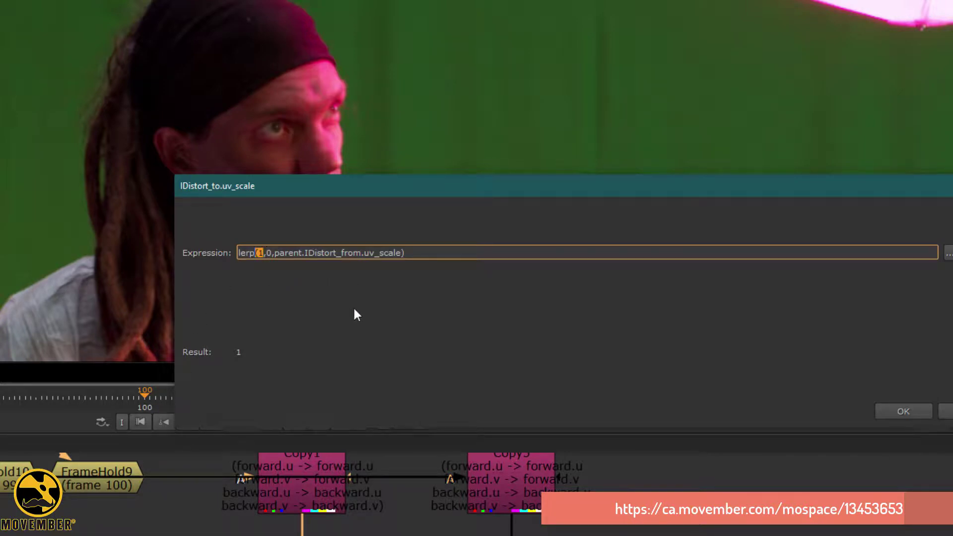
pyautogui.doubleClick(270, 253)
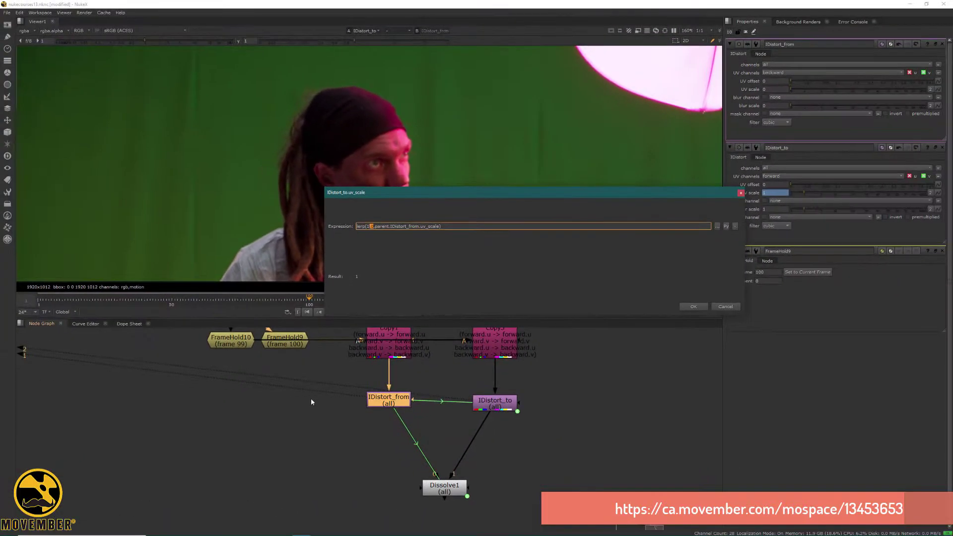
pyautogui.click(724, 307)
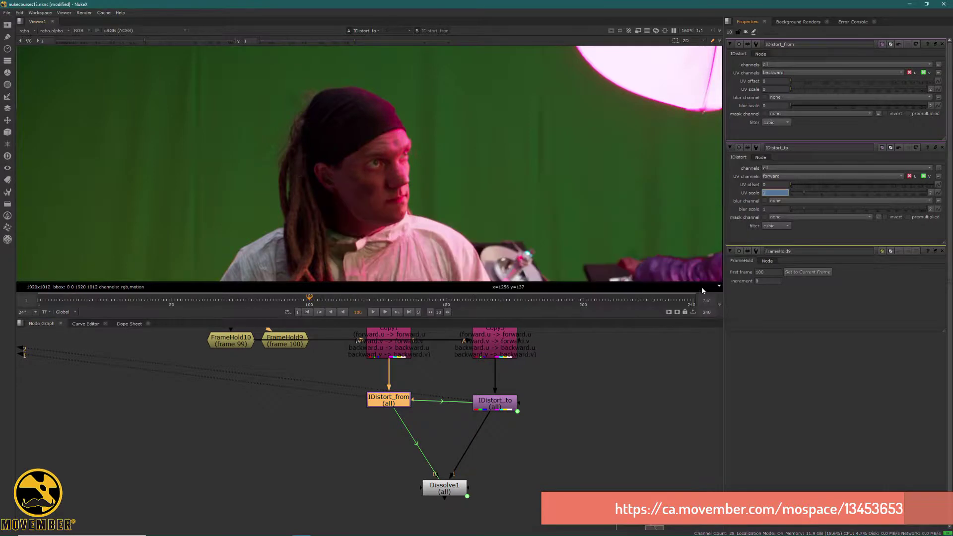
# Align the IDistort_from node level with IDistort_to in the node graph, and open the Dissolve1 settings
pyautogui.moveTo(383, 403); pyautogui.dragTo(383, 403)
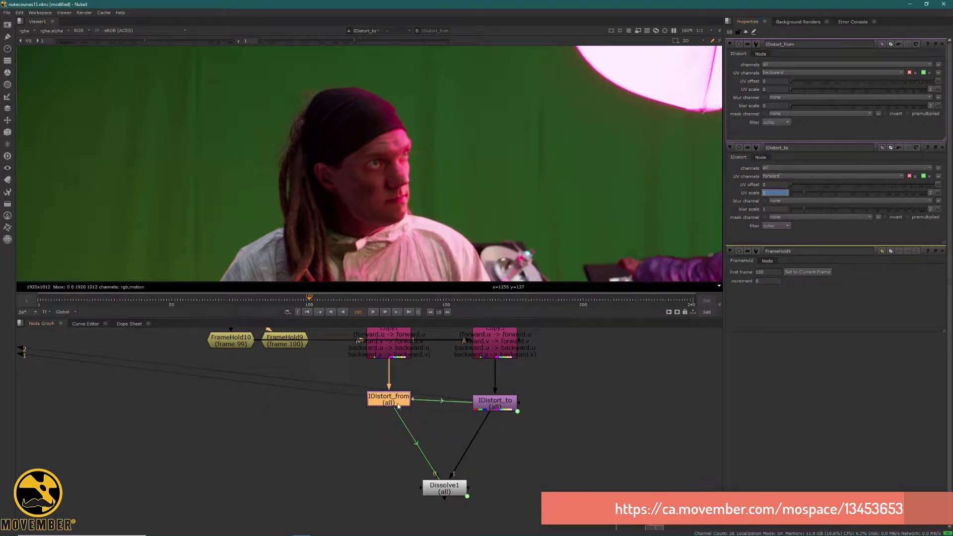
pyautogui.moveTo(803, 89); pyautogui.dragTo(788, 90)
pyautogui.moveTo(392, 399); pyautogui.dragTo(392, 405)
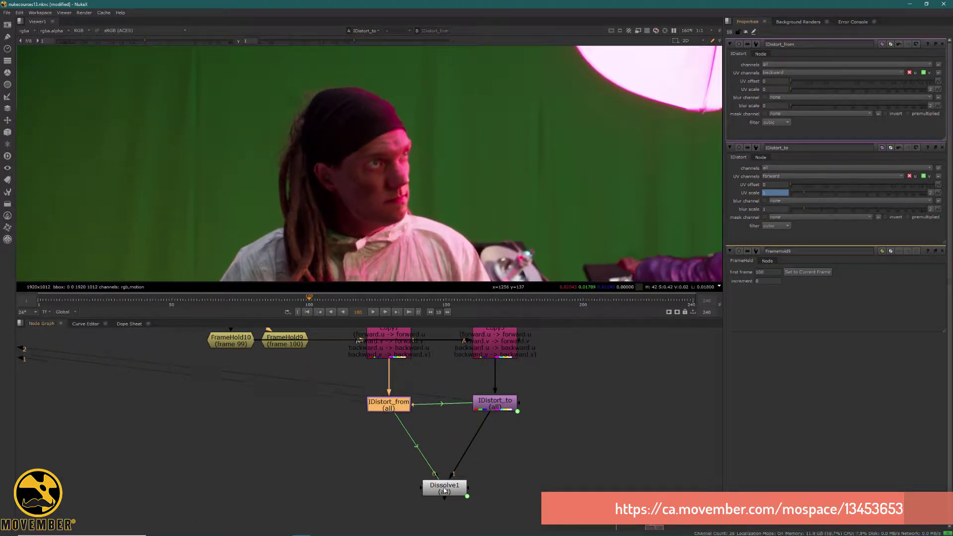
pyautogui.click(444, 488)
pyautogui.click(405, 409)
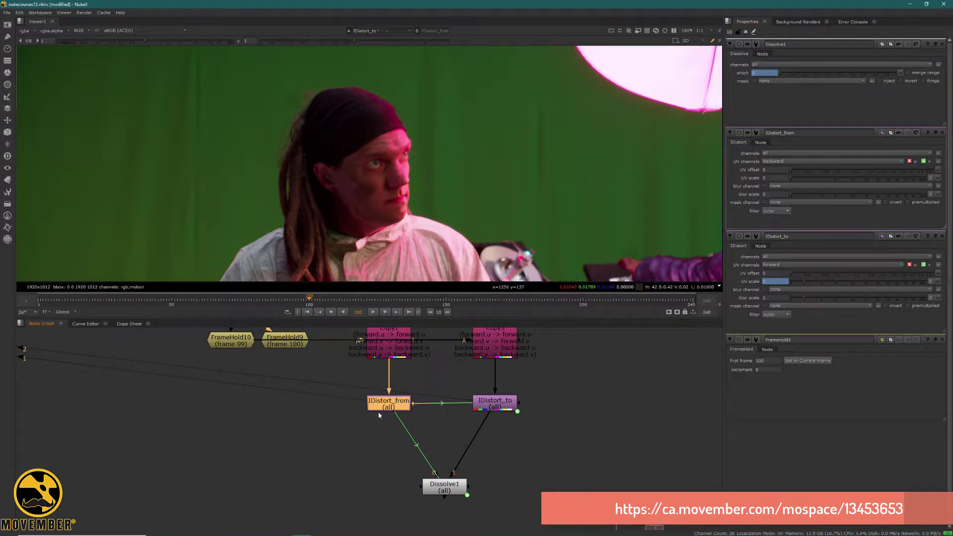
pyautogui.moveTo(394, 372)
pyautogui.mouseDown(button='middle')
pyautogui.moveTo(391, 445)
pyautogui.moveTo(400, 378)
pyautogui.mouseUp(button='middle')
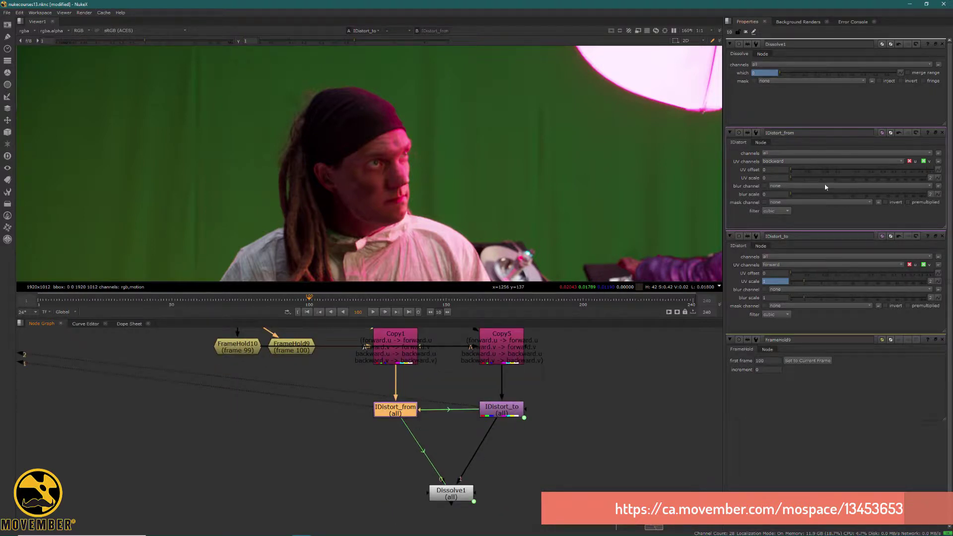
# Show Dissolve1 in the first viewer input and raise the UV scale of IDistort_from to 0.6
pyautogui.click(462, 493)
pyautogui.press('1')
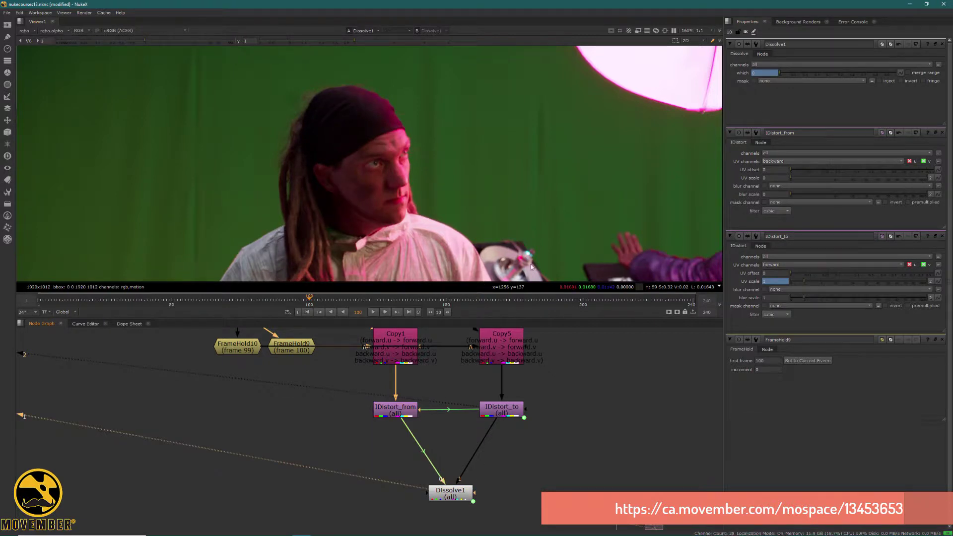
pyautogui.click(795, 180)
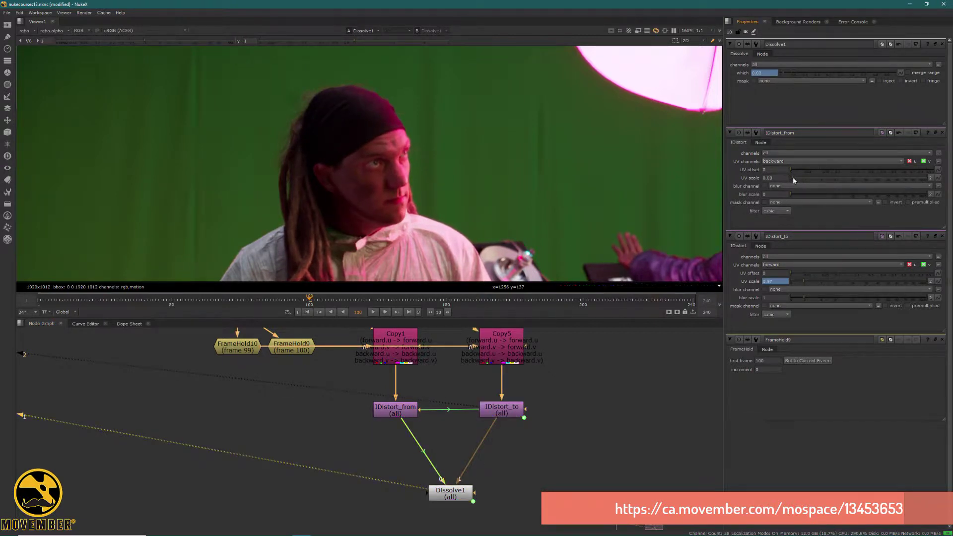
pyautogui.moveTo(795, 181); pyautogui.dragTo(801, 178)
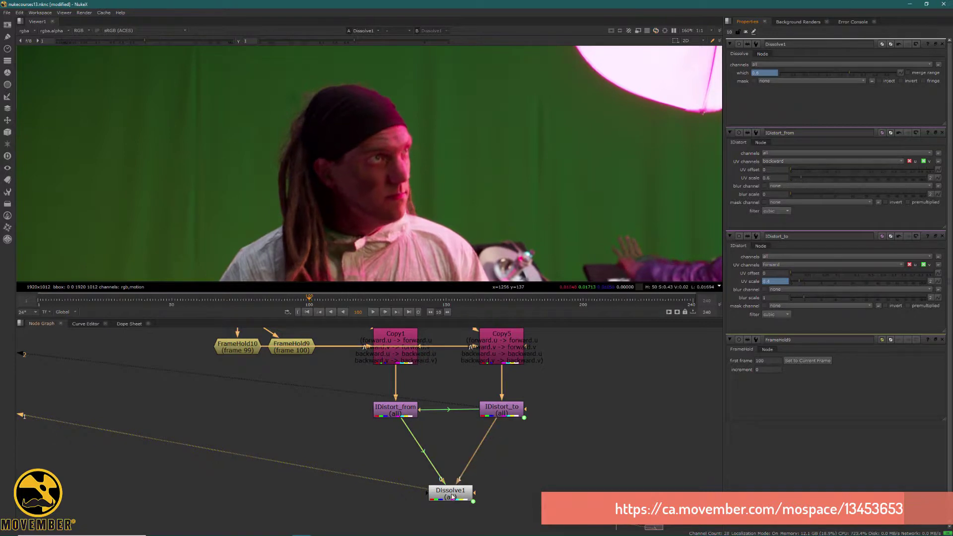
# Sweep the UV scale of IDistort_from back to 0 while watching the blended result on both performers
pyautogui.moveTo(452, 497); pyautogui.dragTo(452, 495)
pyautogui.scroll(-2, 440, 178)
pyautogui.moveTo(454, 258); pyautogui.dragTo(459, 170, button='middle')
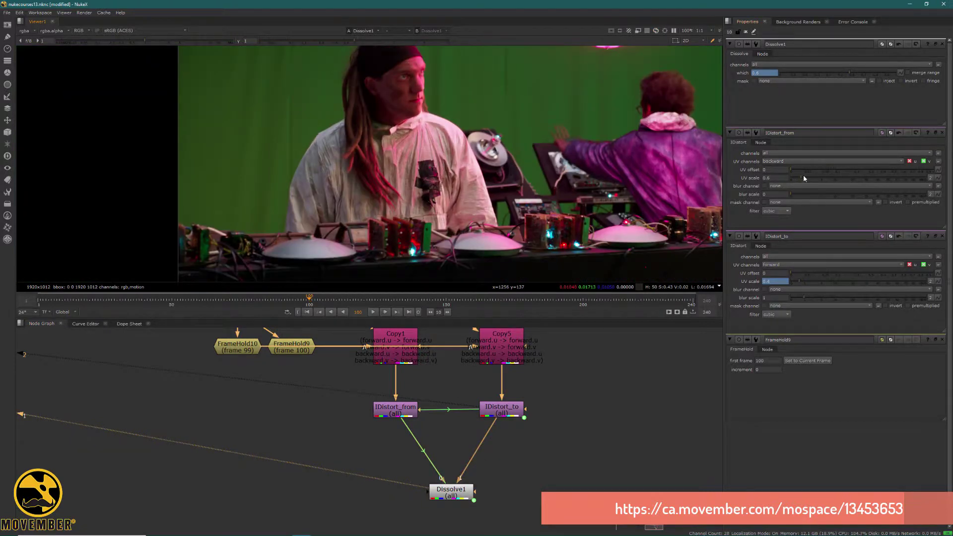
pyautogui.moveTo(804, 177); pyautogui.dragTo(787, 185)
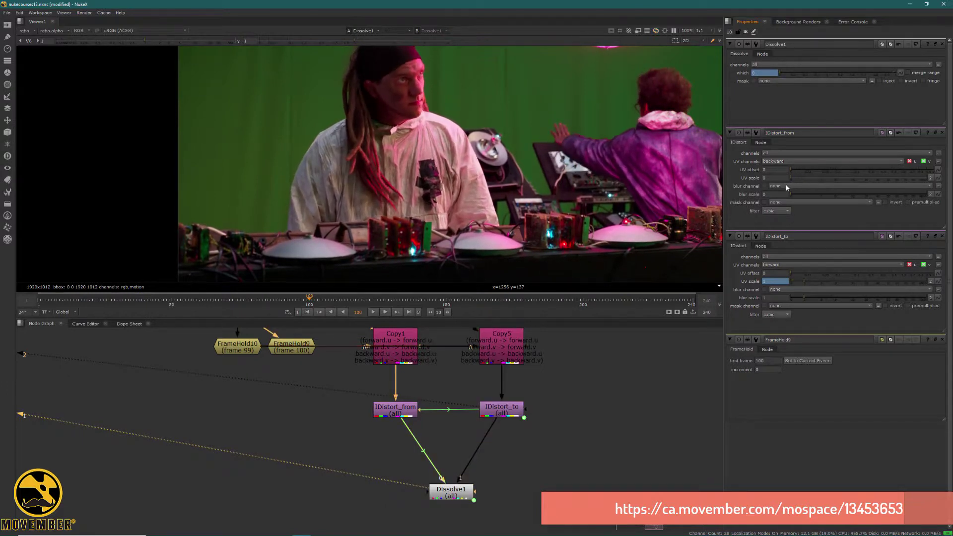
pyautogui.moveTo(473, 132); pyautogui.dragTo(376, 136, button='middle')
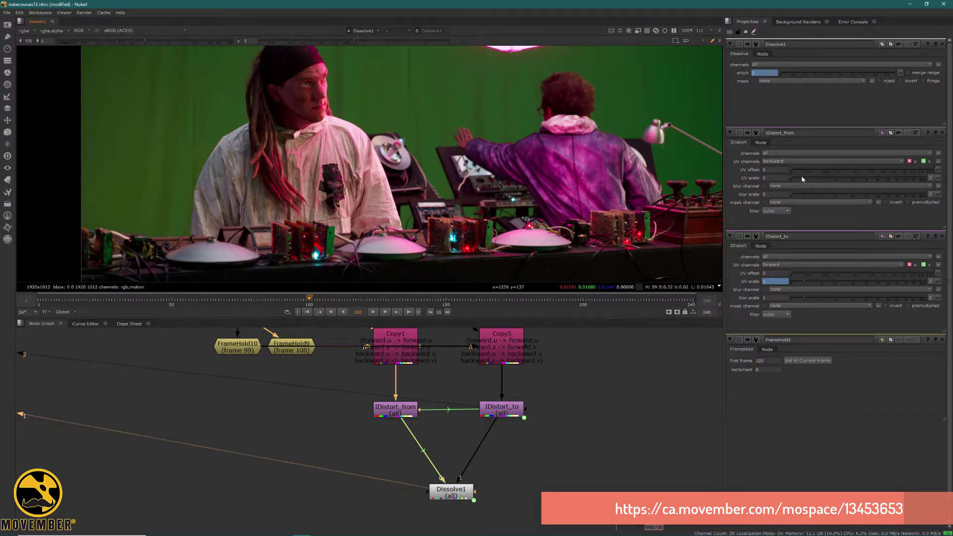
# Review the node graph from the two-frame FrameHold, VectorGenerator and IDistort setup across to the Kronos and motion shuffle branches
pyautogui.scroll(-3, 411, 438)
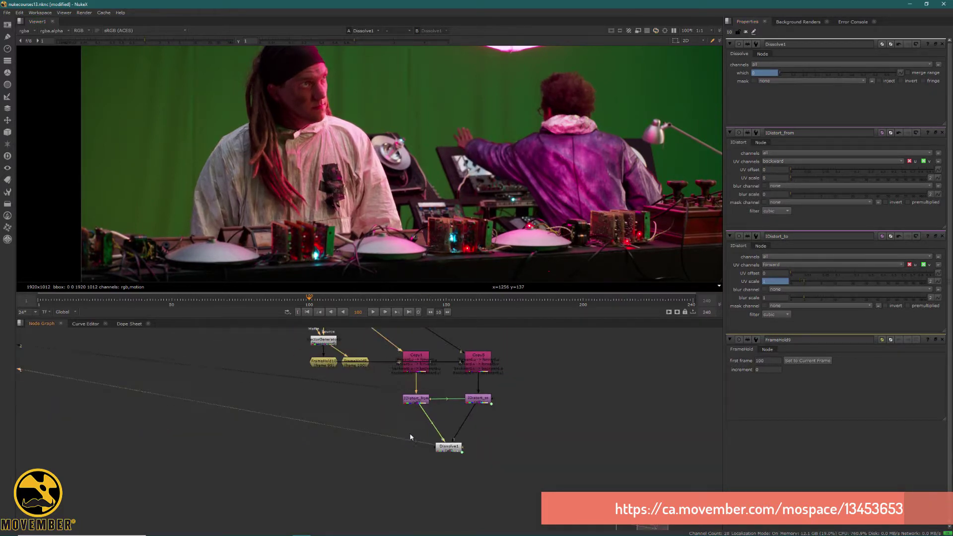
pyautogui.scroll(-2, 410, 438)
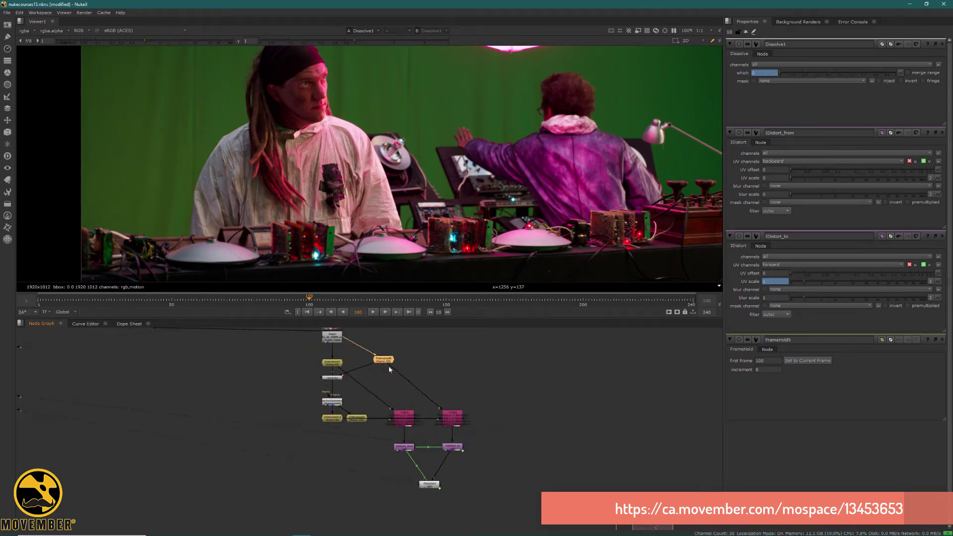
pyautogui.moveTo(338, 529)
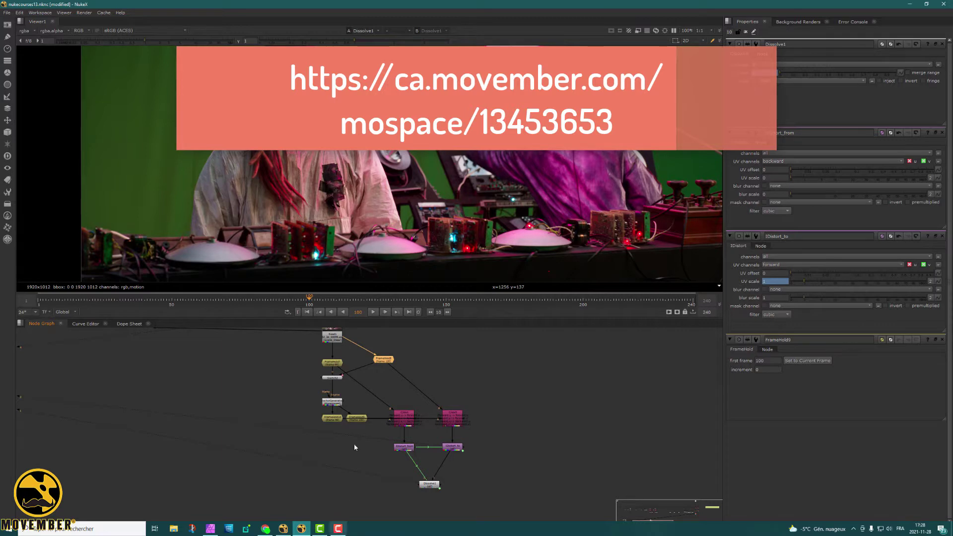
pyautogui.moveTo(429, 393); pyautogui.dragTo(432, 419, button='middle')
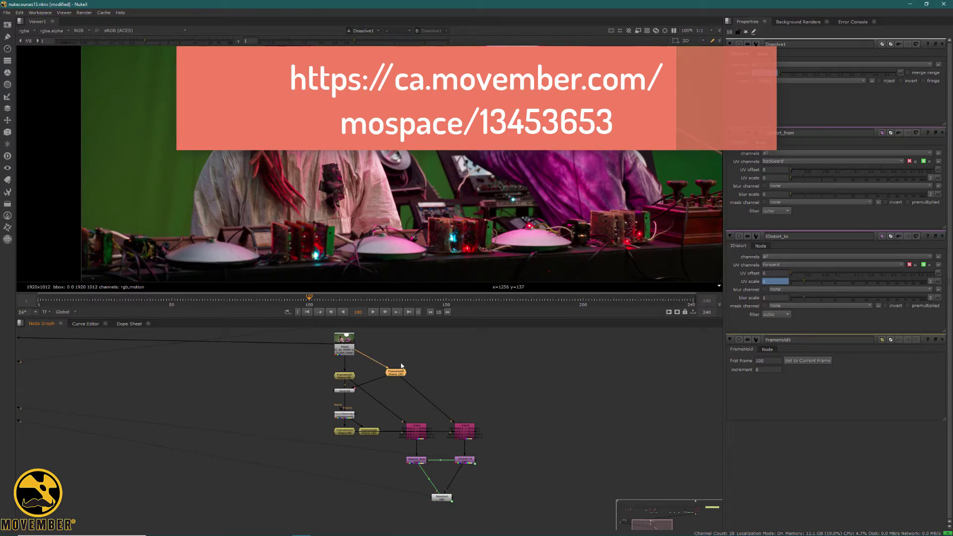
pyautogui.scroll(4, 383, 383)
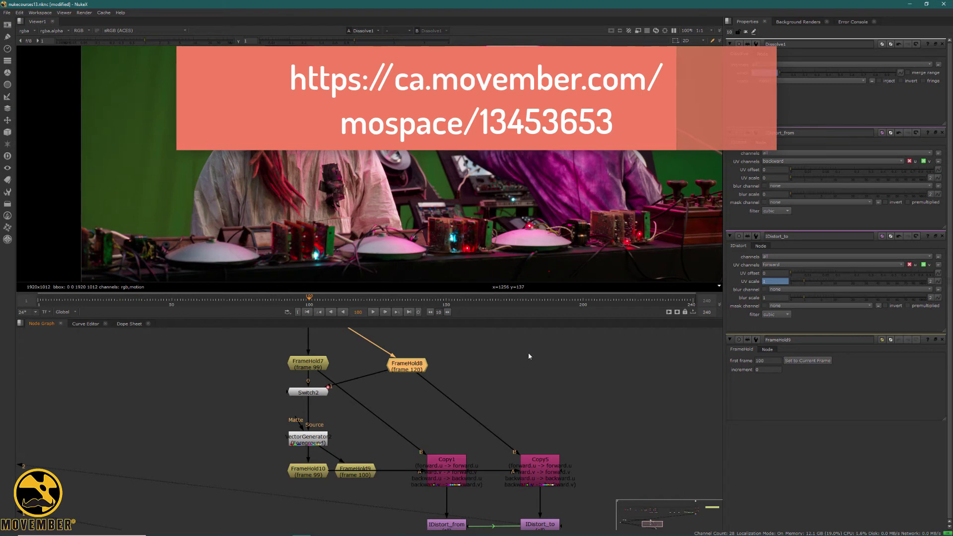
pyautogui.scroll(-5, 529, 356)
pyautogui.scroll(-2, 540, 350)
pyautogui.moveTo(506, 402); pyautogui.dragTo(455, 467, button='middle')
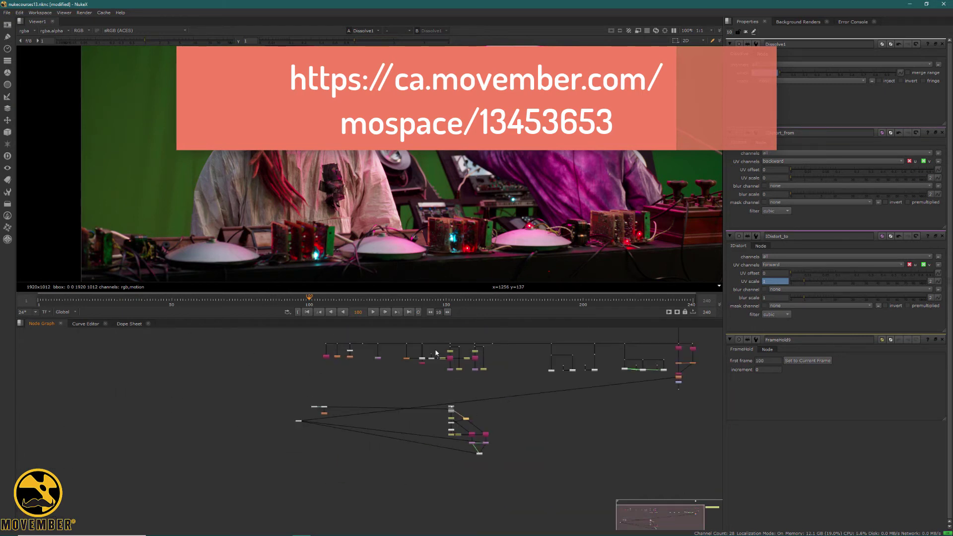
pyautogui.scroll(6, 503, 387)
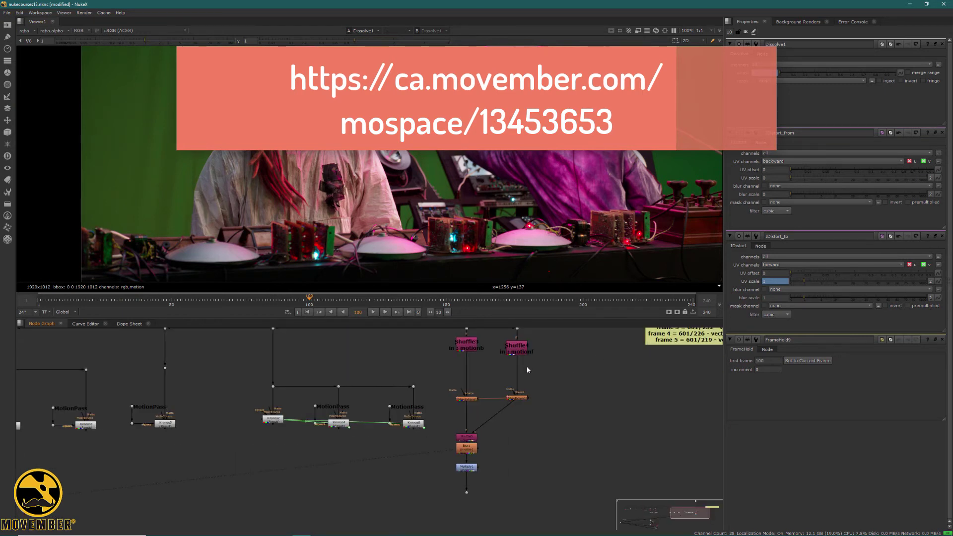